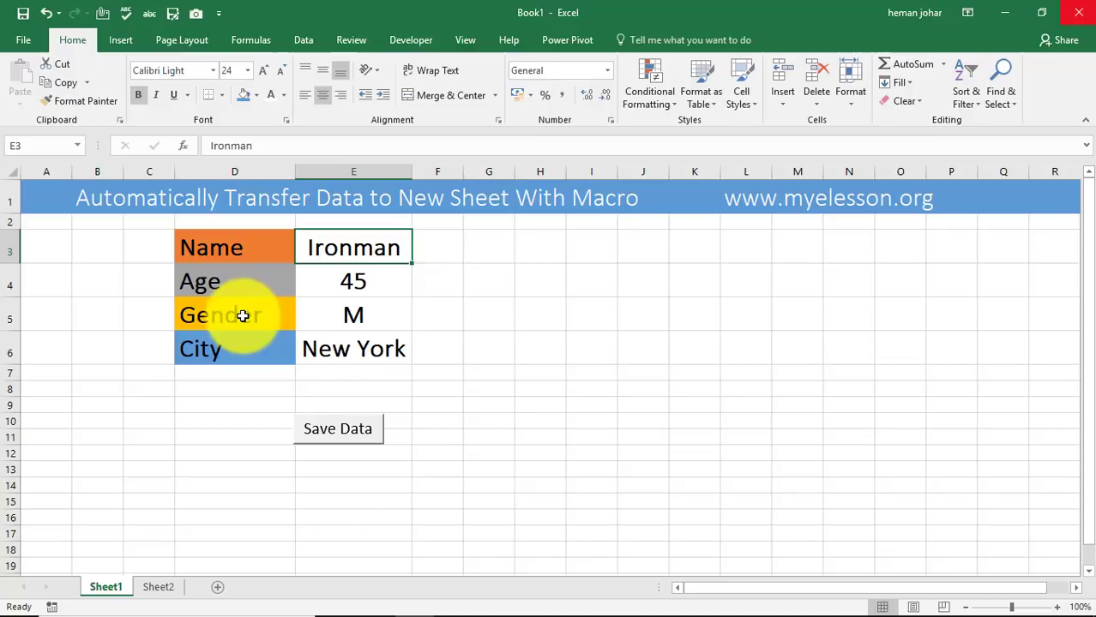
After checking Sheet2, save the Ironman entry from the Sheet1 form with Save Data.
left_click(158, 586)
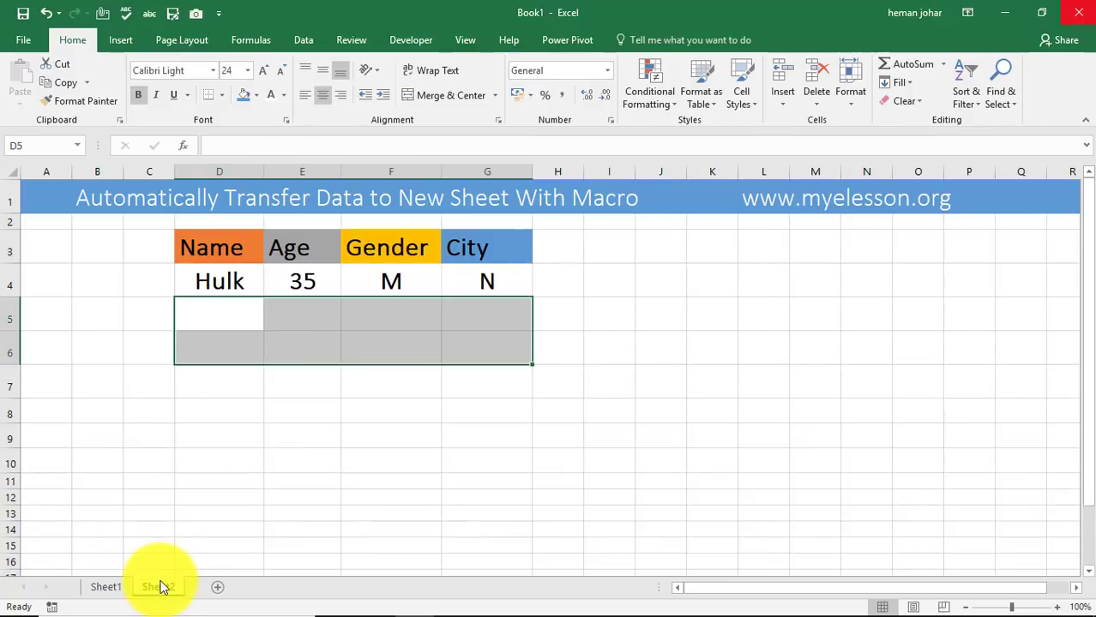
left_click(196, 314)
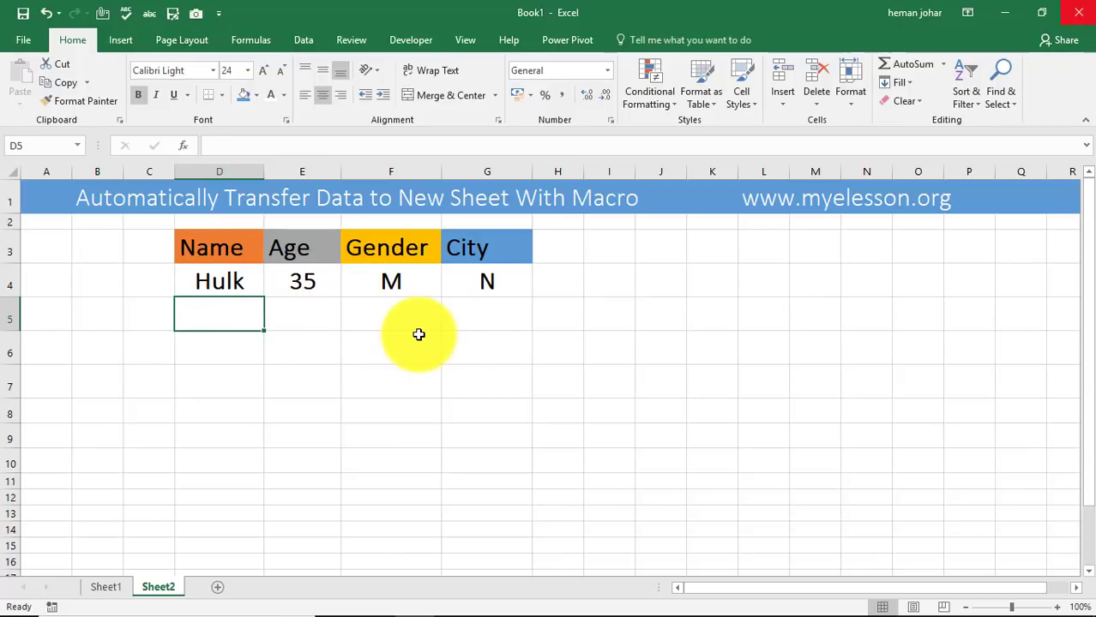
left_click(110, 587)
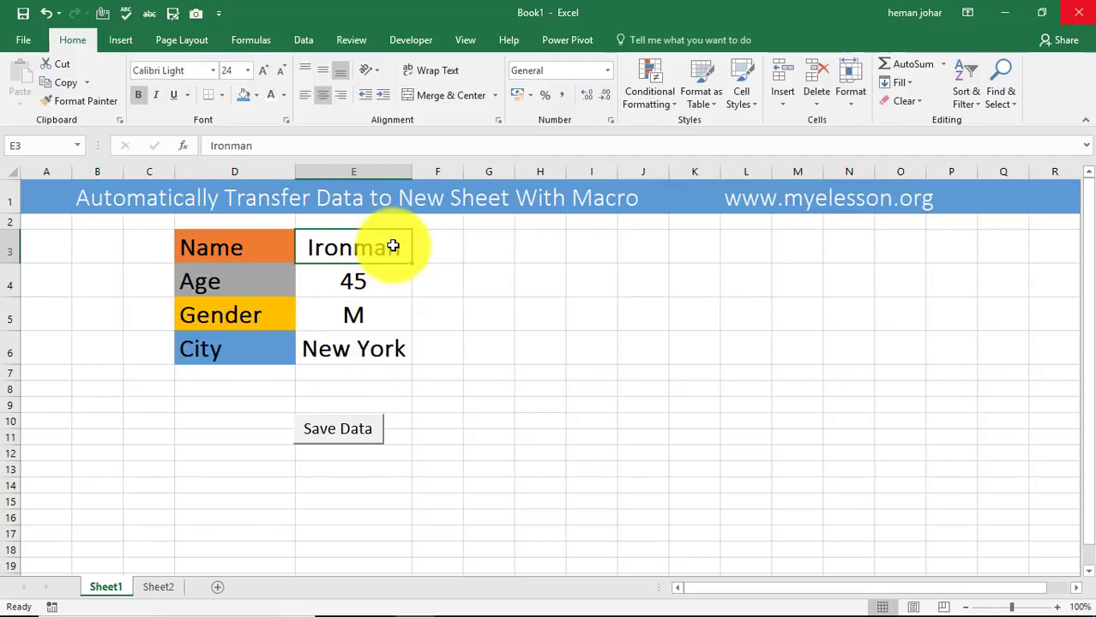
left_click(360, 434)
left_click(360, 435)
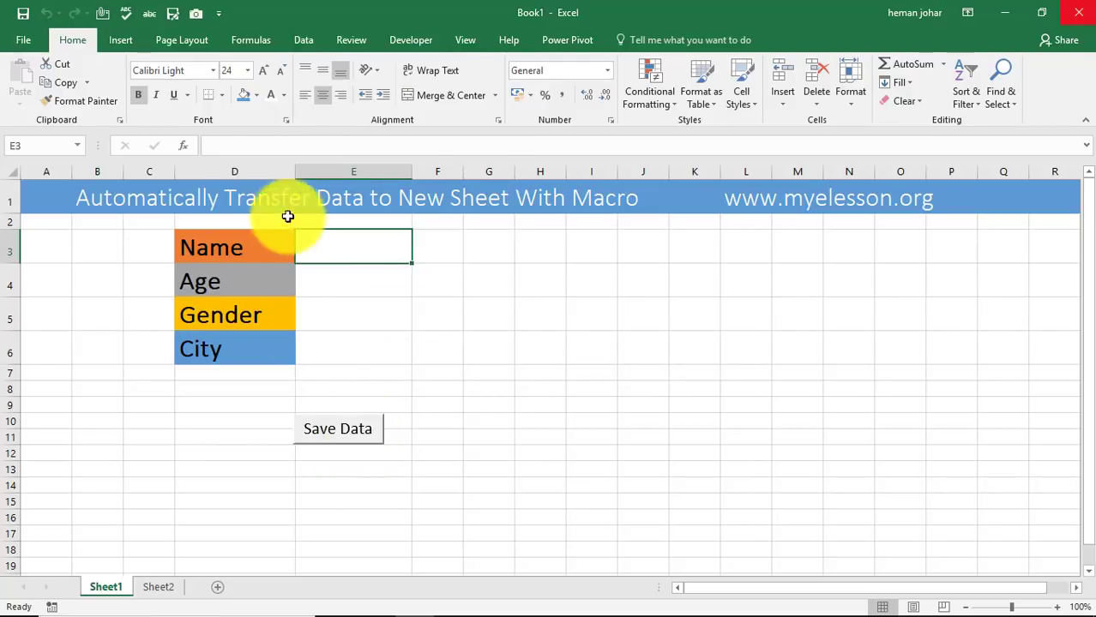
On Sheet2, autofit the City and Name columns to their contents.
left_click(157, 589)
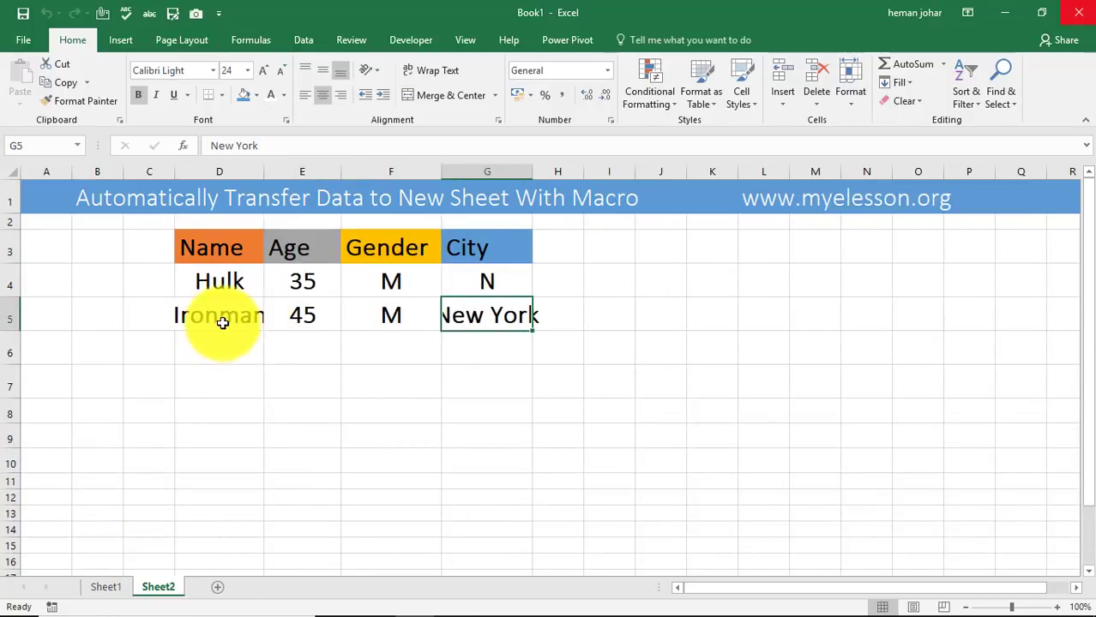
double_click(531, 171)
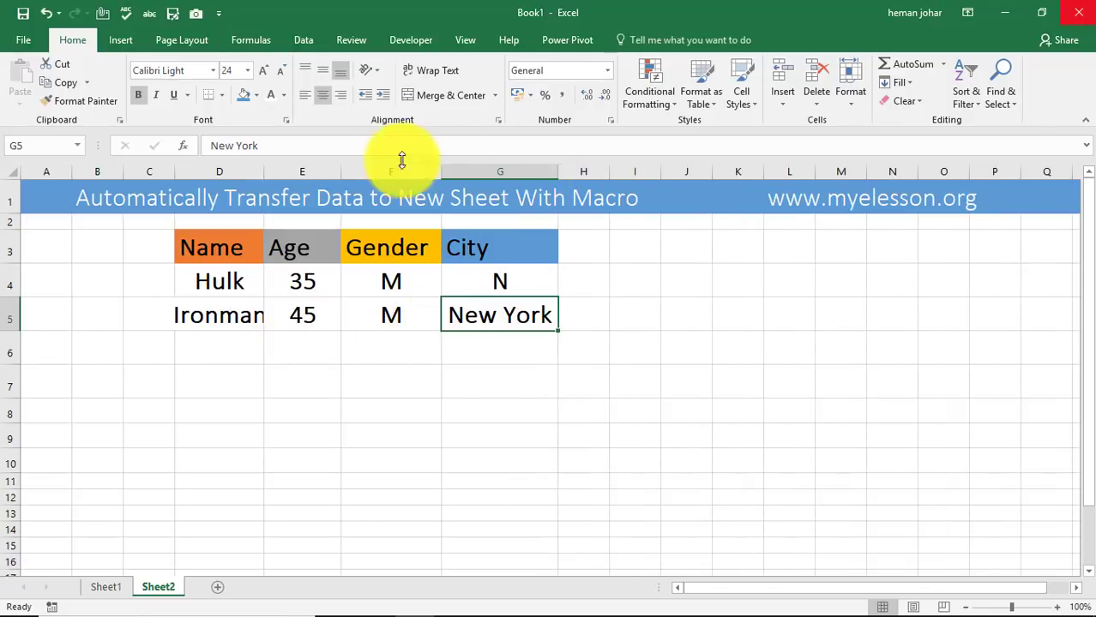
double_click(263, 170)
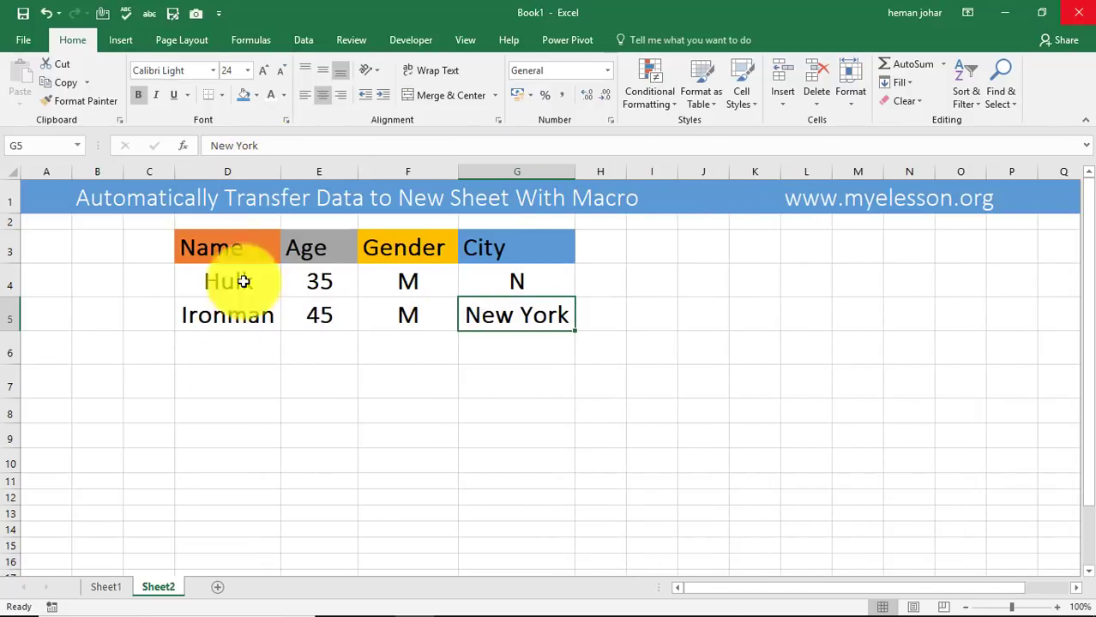
Enter Thor, 35, M, Asgard into the Sheet1 form cells E3:E6.
left_click(105, 588)
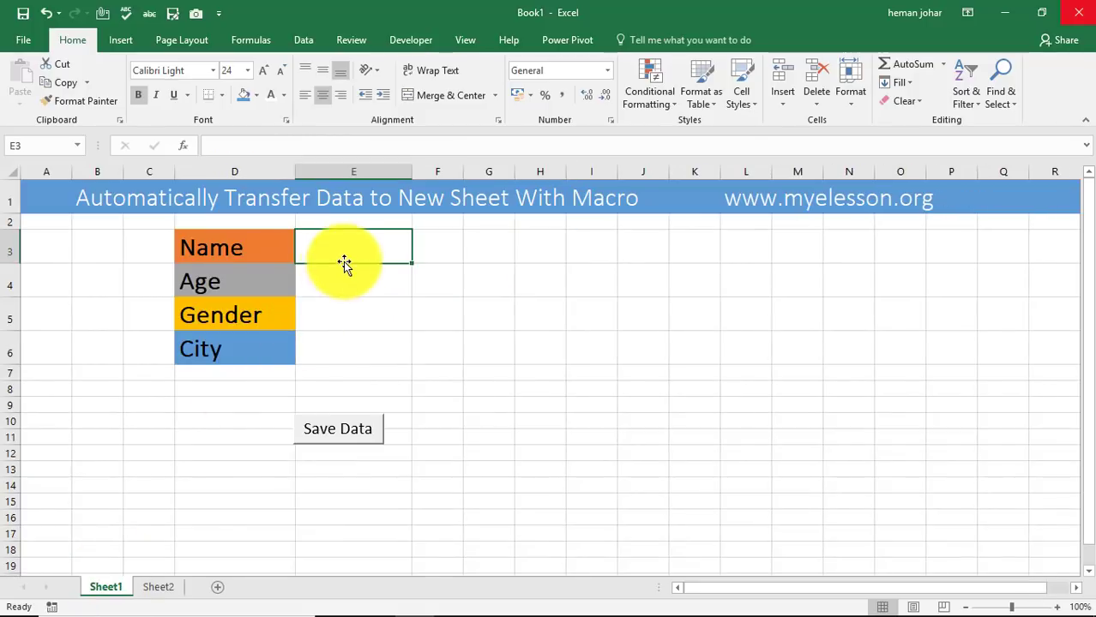
type("Thor")
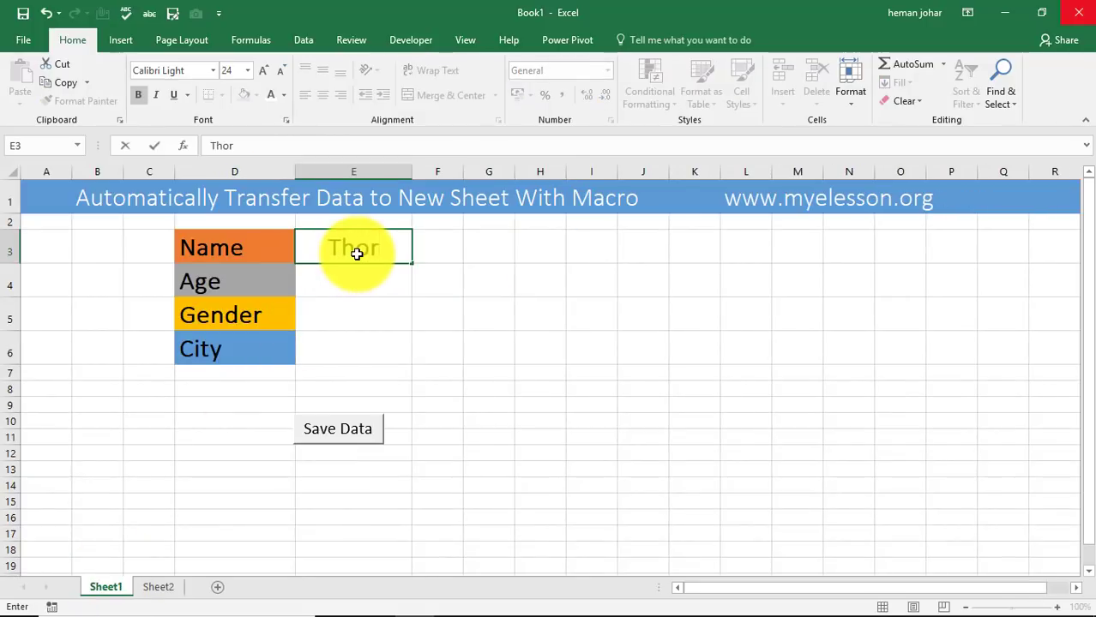
key("Return")
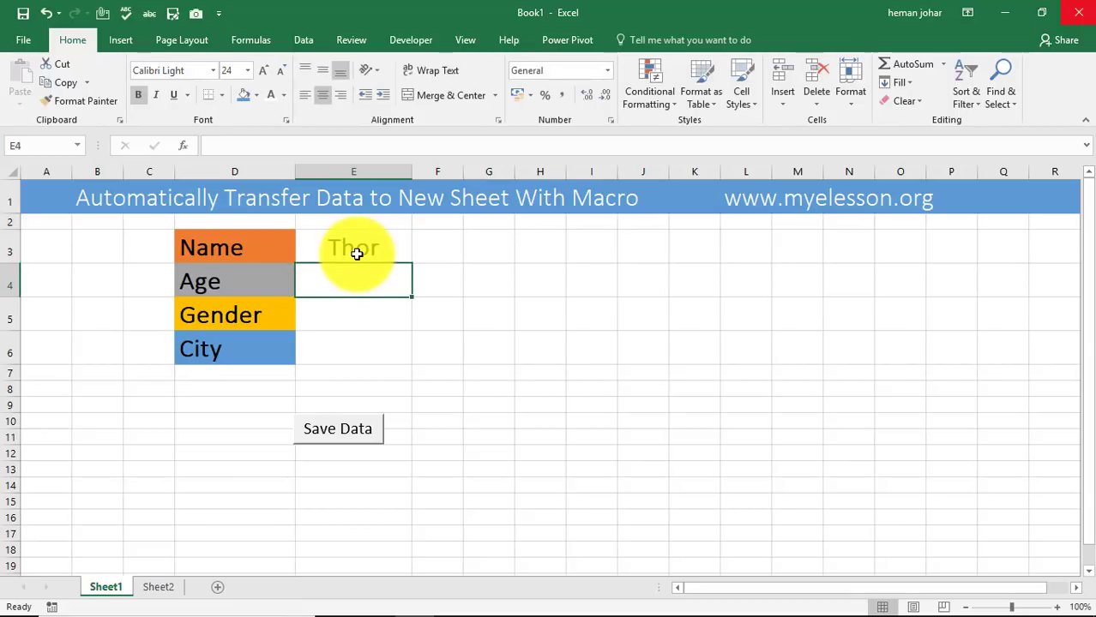
type("35")
key("Return")
type("M")
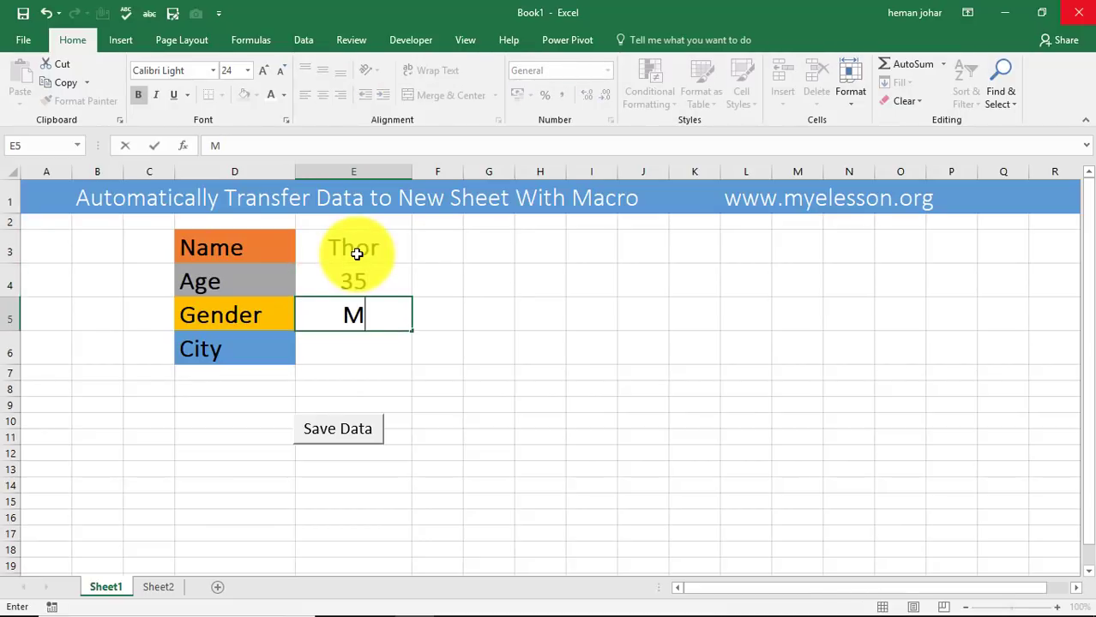
key("Return")
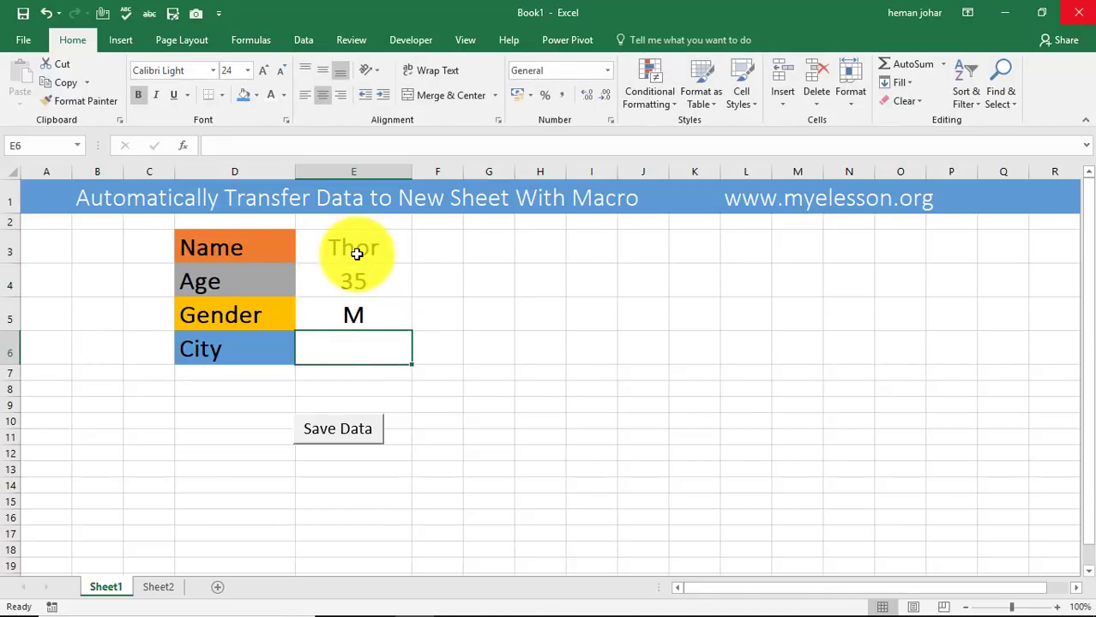
type("Asgard")
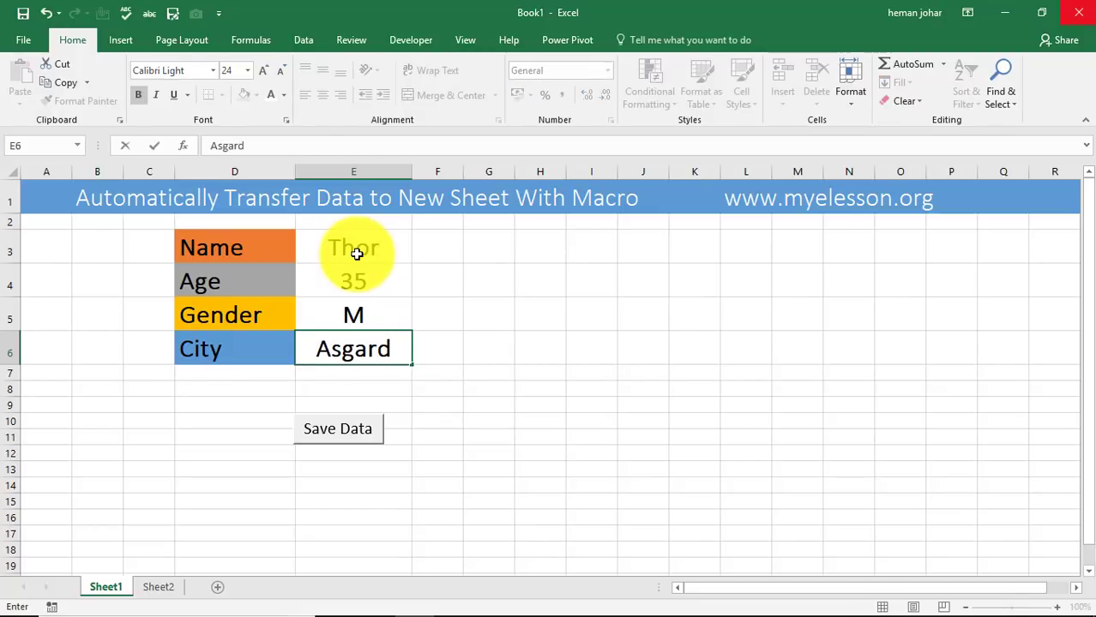
key("Return")
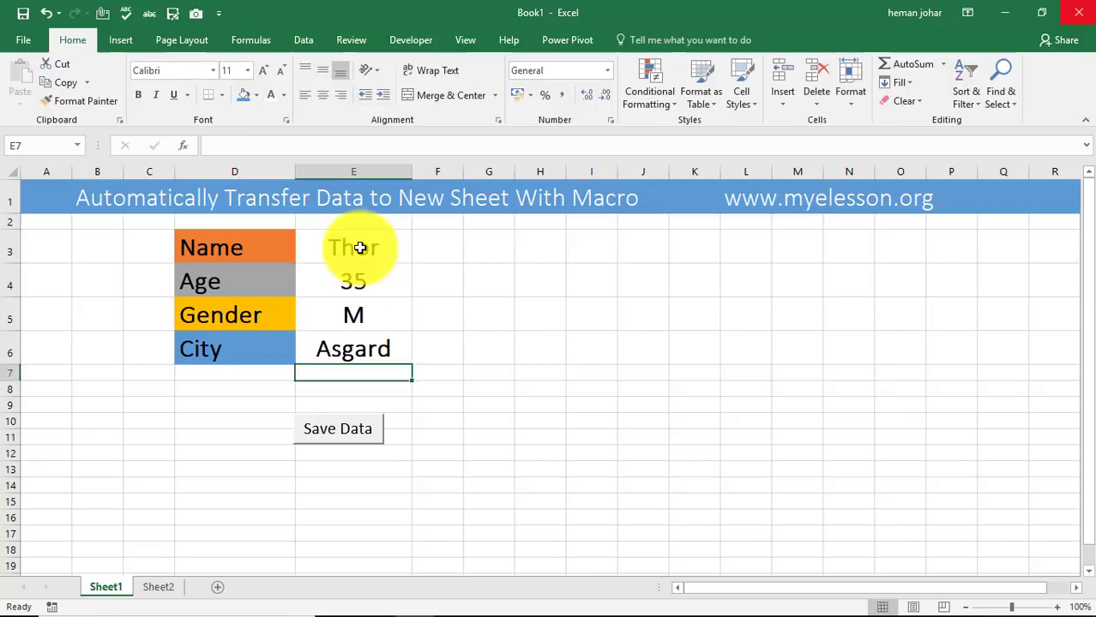
Save the Thor entry with Save Data and check the new row on Sheet2.
left_click(360, 248)
left_click(347, 429)
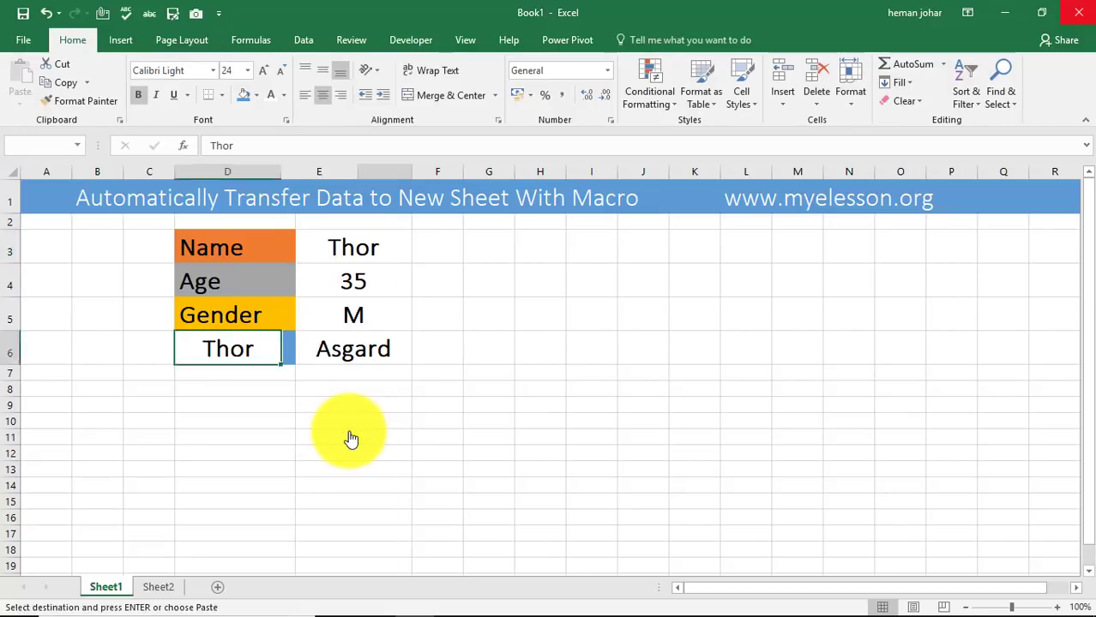
left_click(157, 588)
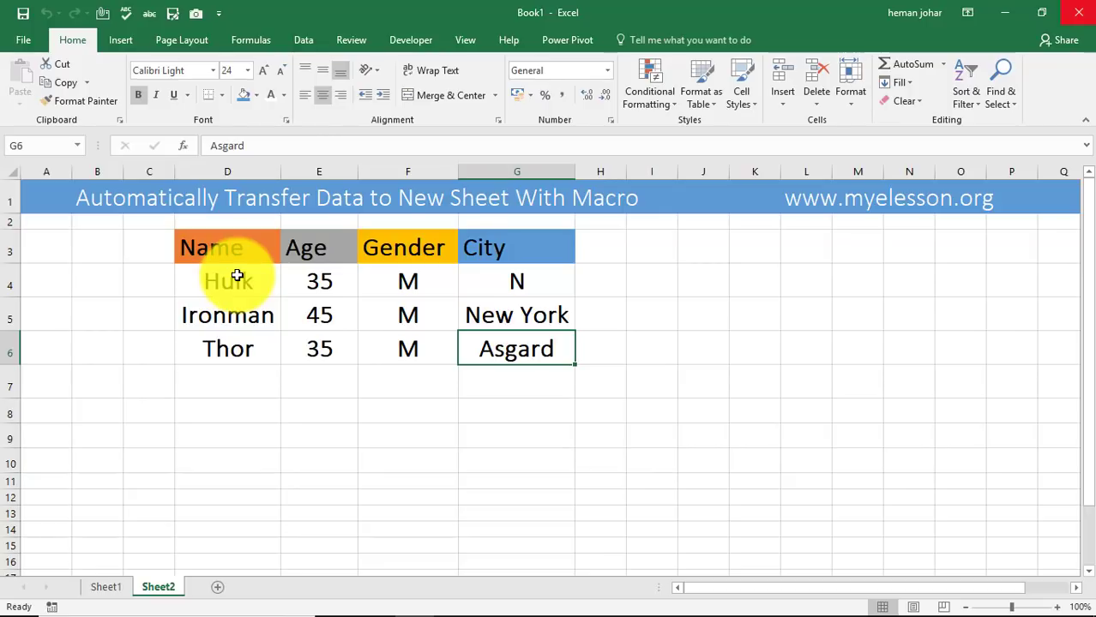
Copy the entire Sheet1 form and paste it into a new workbook.
left_click(104, 587)
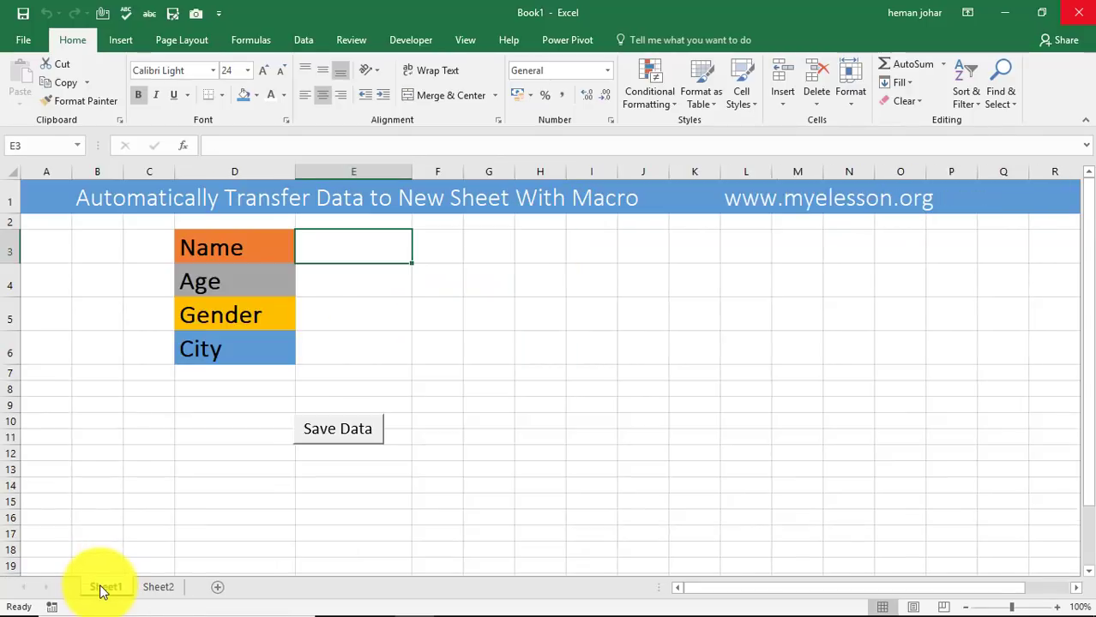
key("ctrl+a")
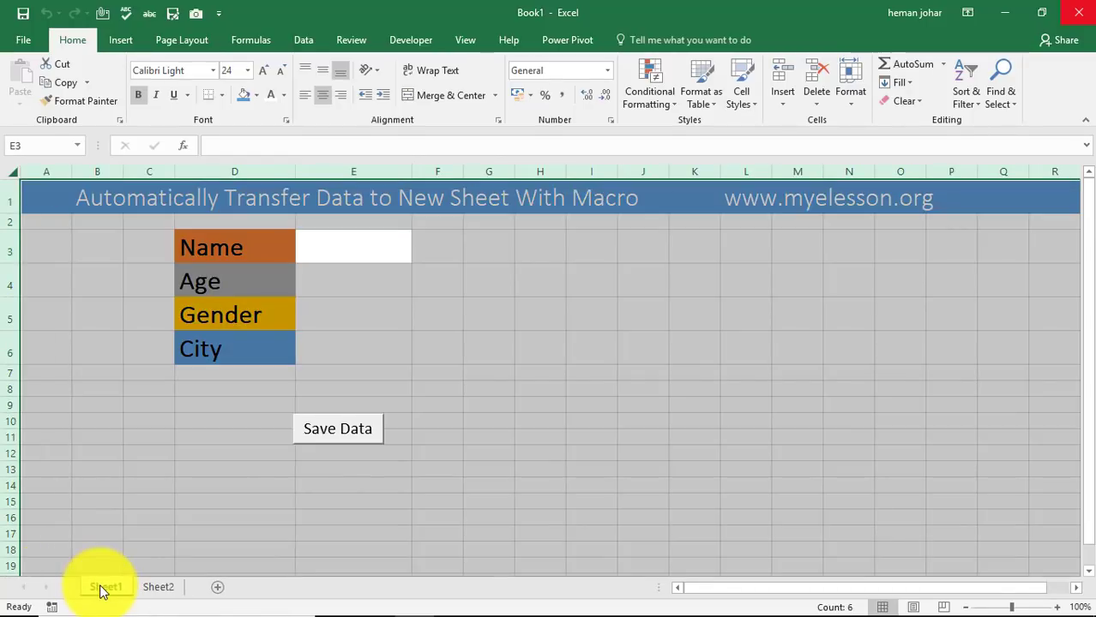
key("ctrl+c")
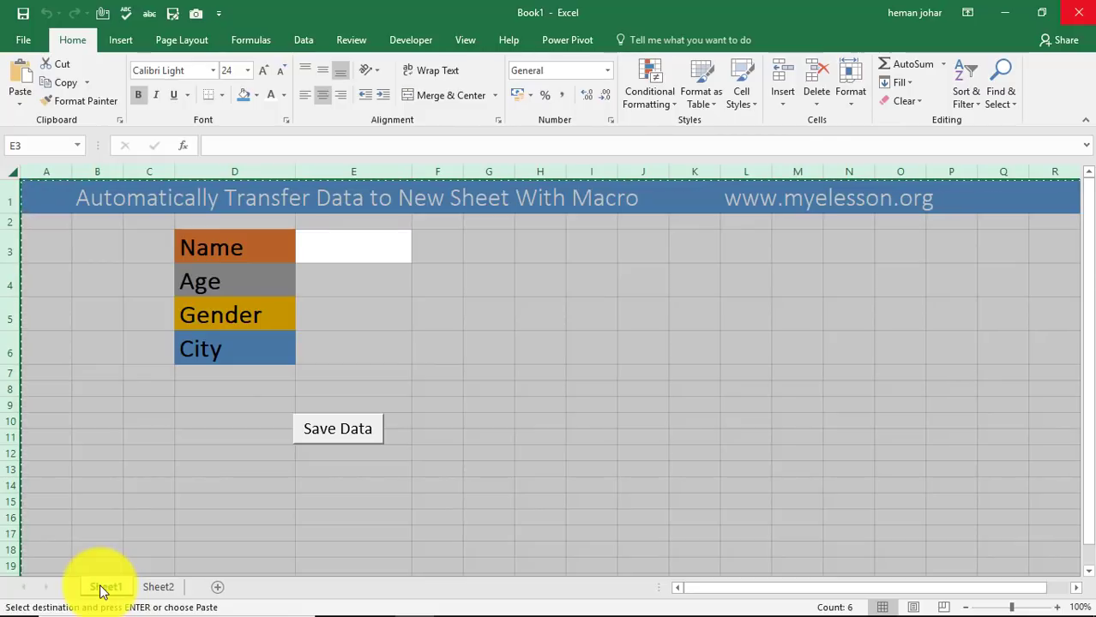
key("ctrl+n")
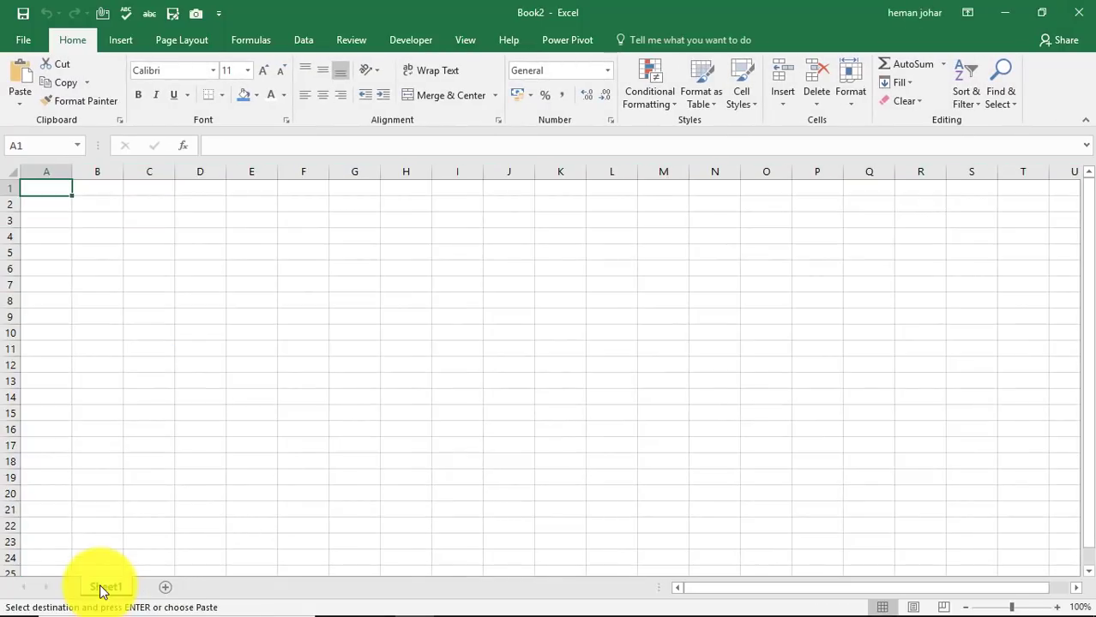
key("ctrl+v")
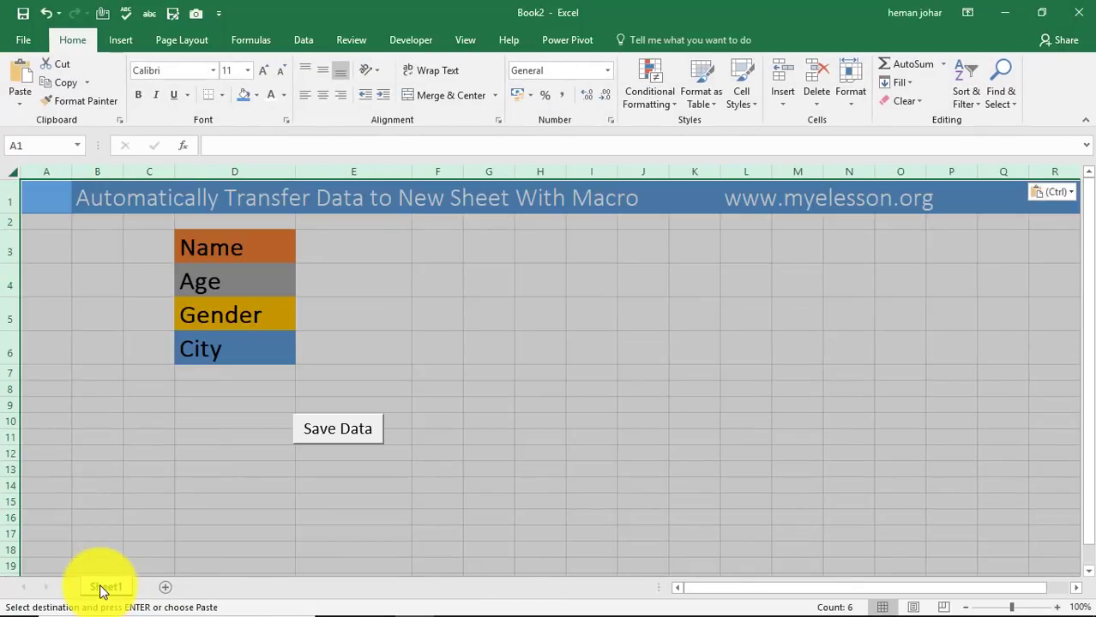
Delete the copied Save Data button from the new workbook's form.
left_click(464, 354)
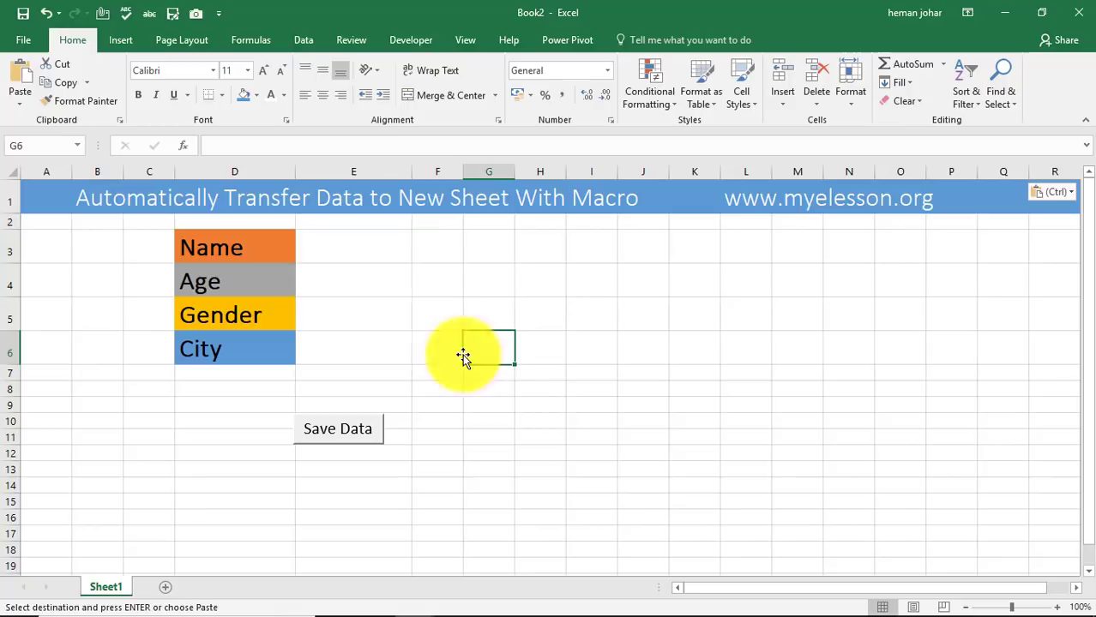
left_click(323, 249)
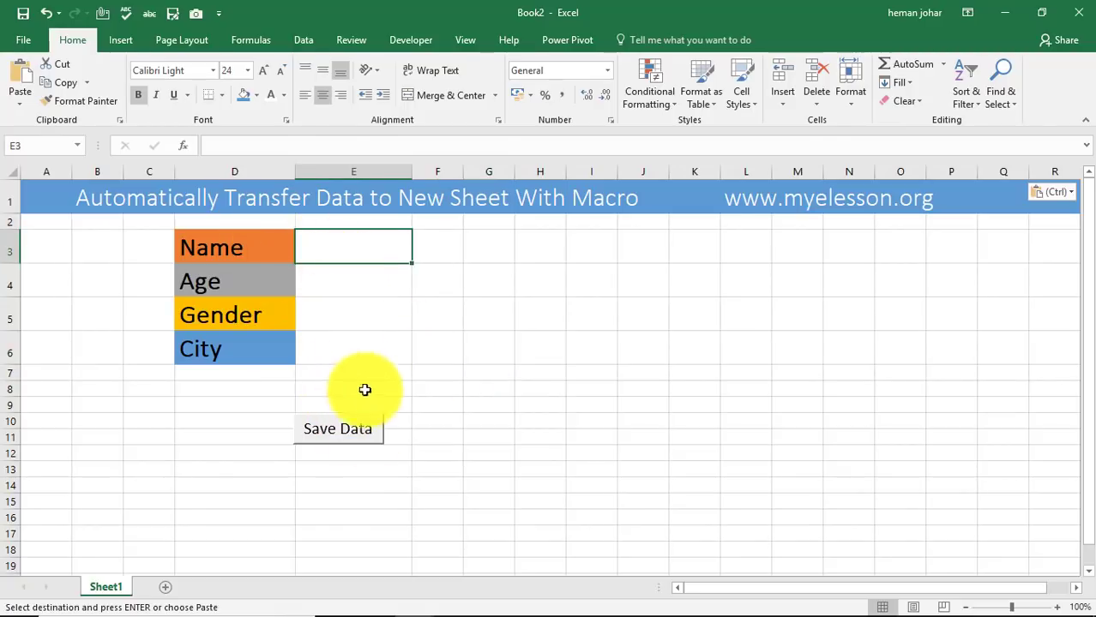
right_click(348, 437)
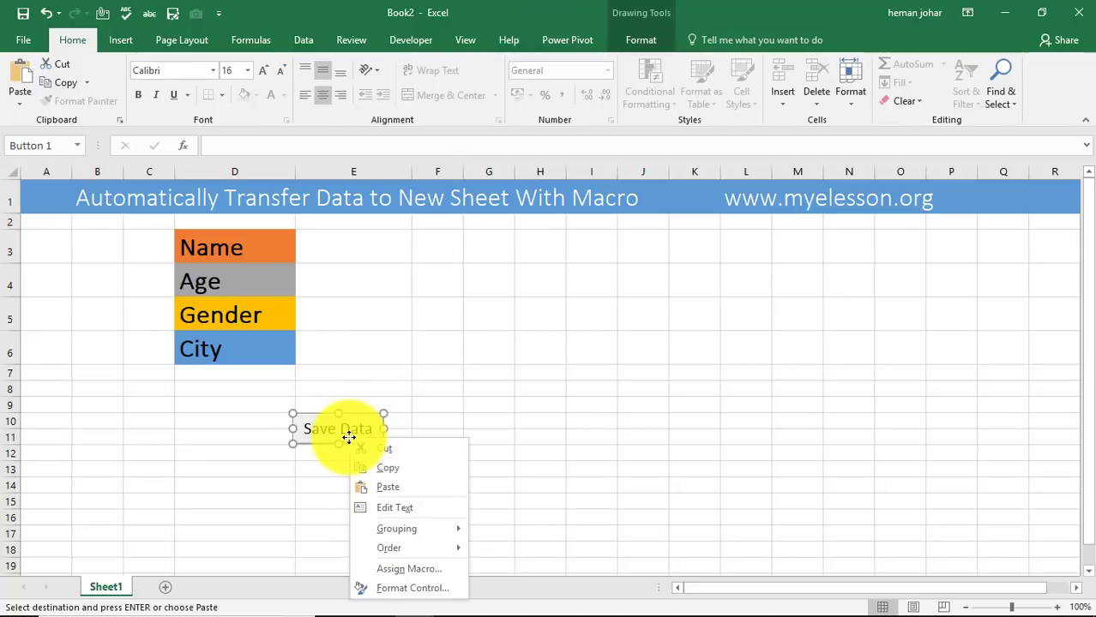
left_click(387, 487)
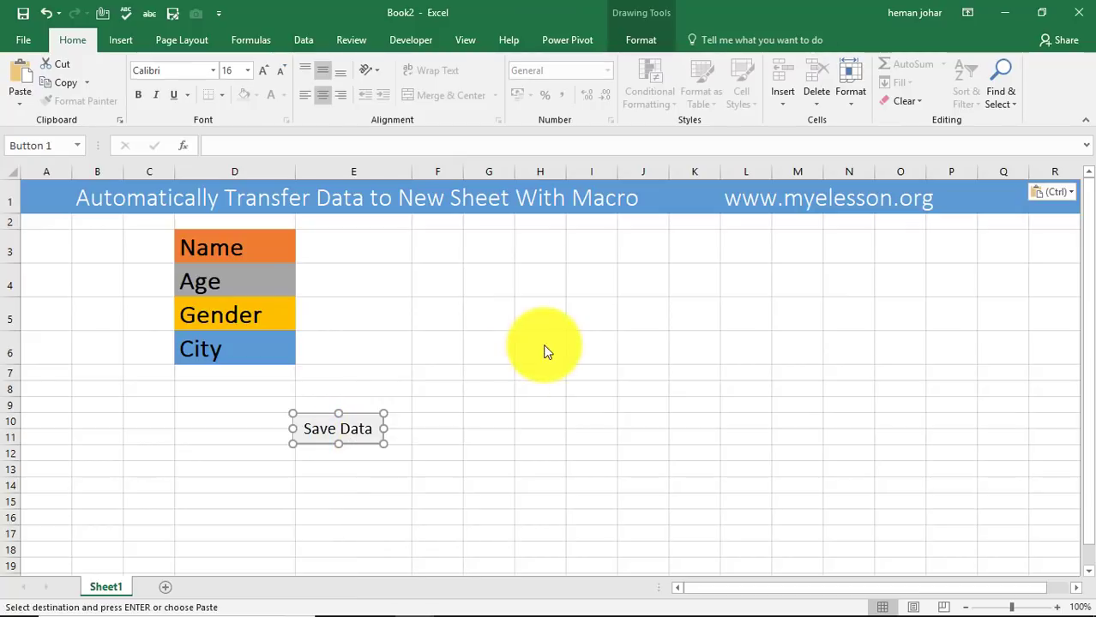
key("Delete")
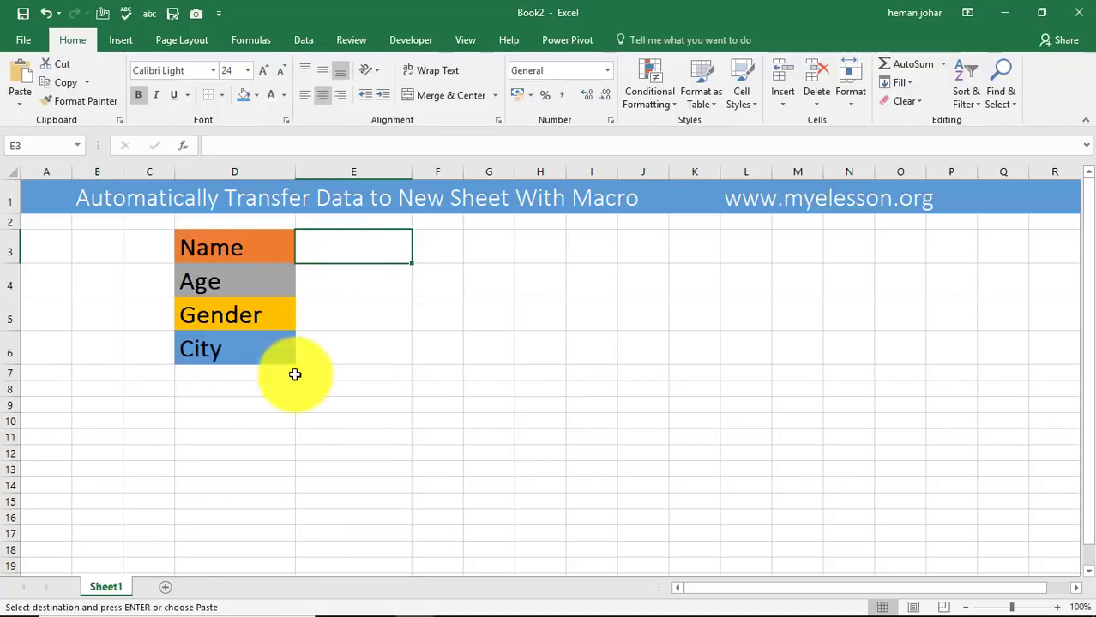
Add a Sheet2, then enter Hulk, 35 and M into the Sheet1 form.
left_click(166, 590)
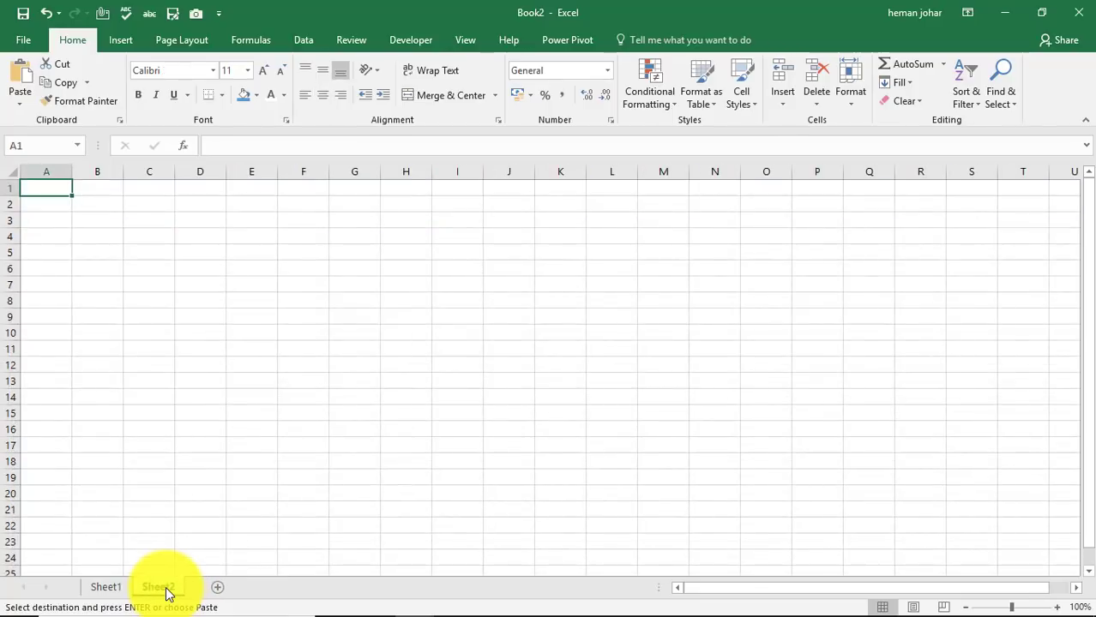
left_click(107, 589)
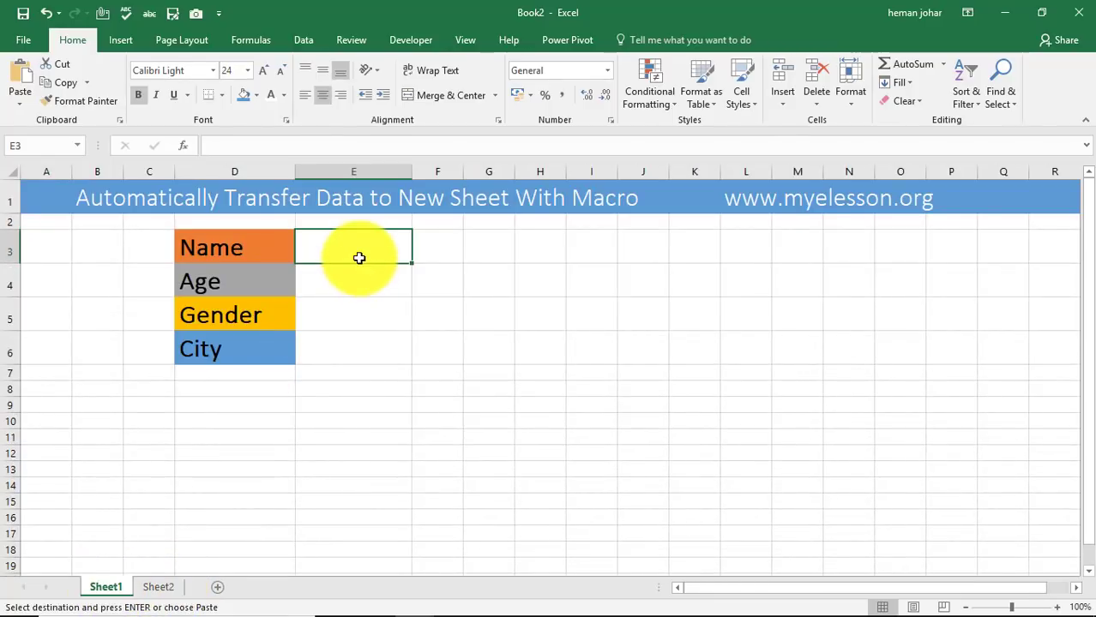
type("Hulk")
key("Return")
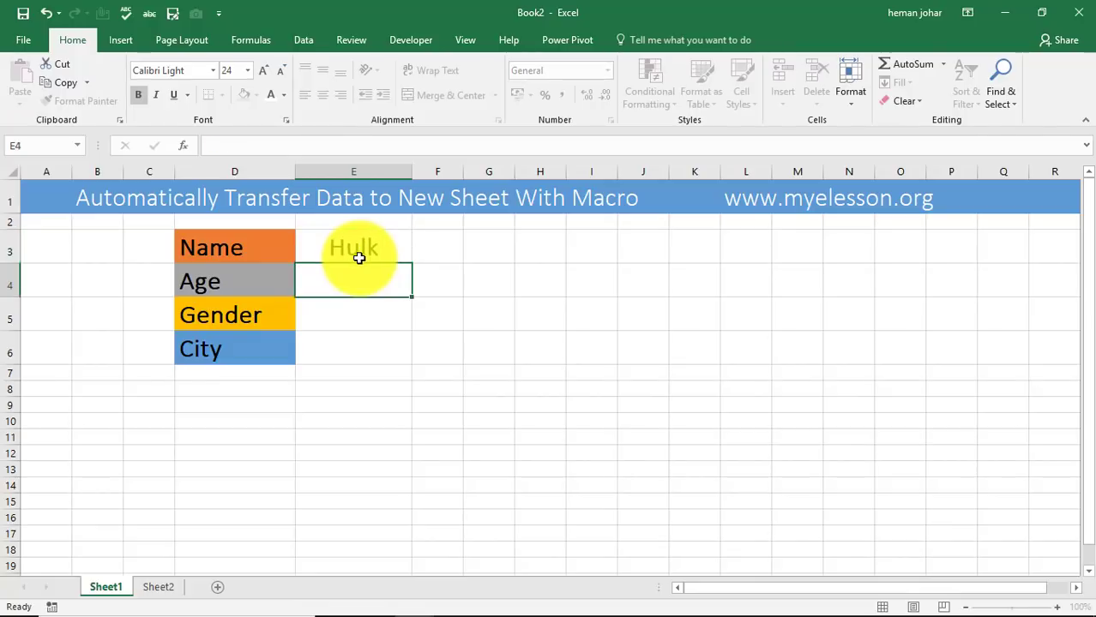
type("35")
key("Return")
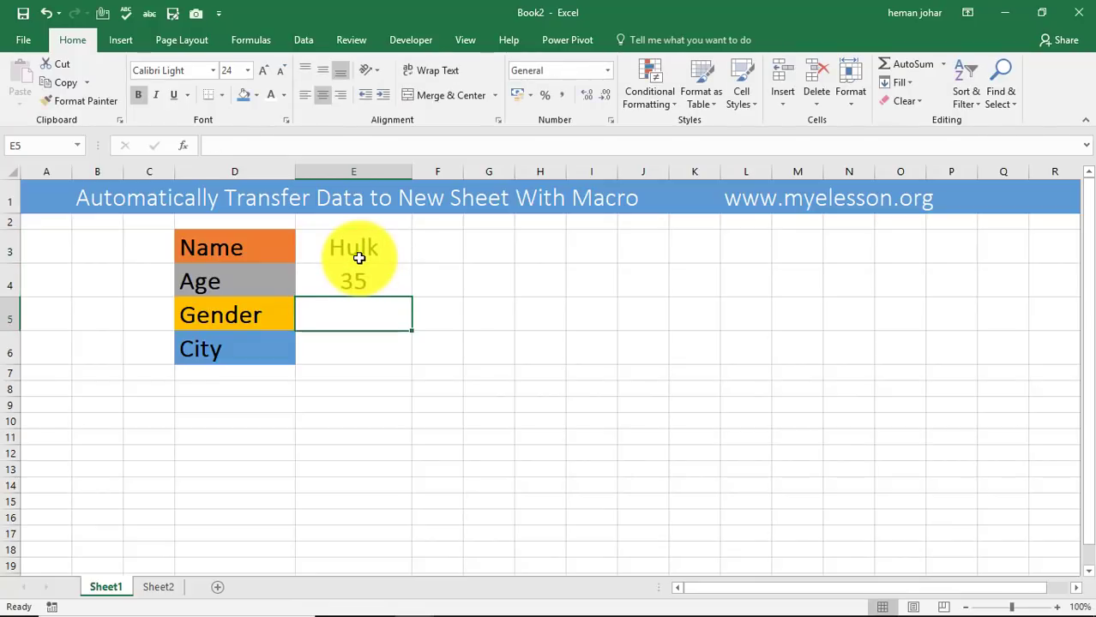
type("M")
key("Return")
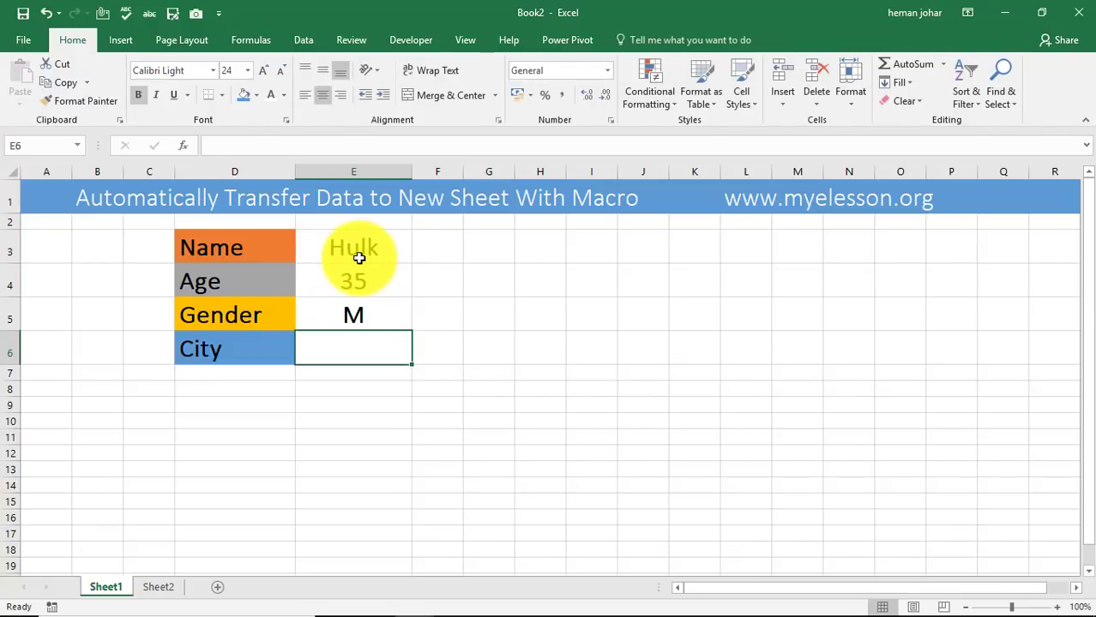
Enter Wary as the city, then select the form labels and values D3:E6.
type("Bann")
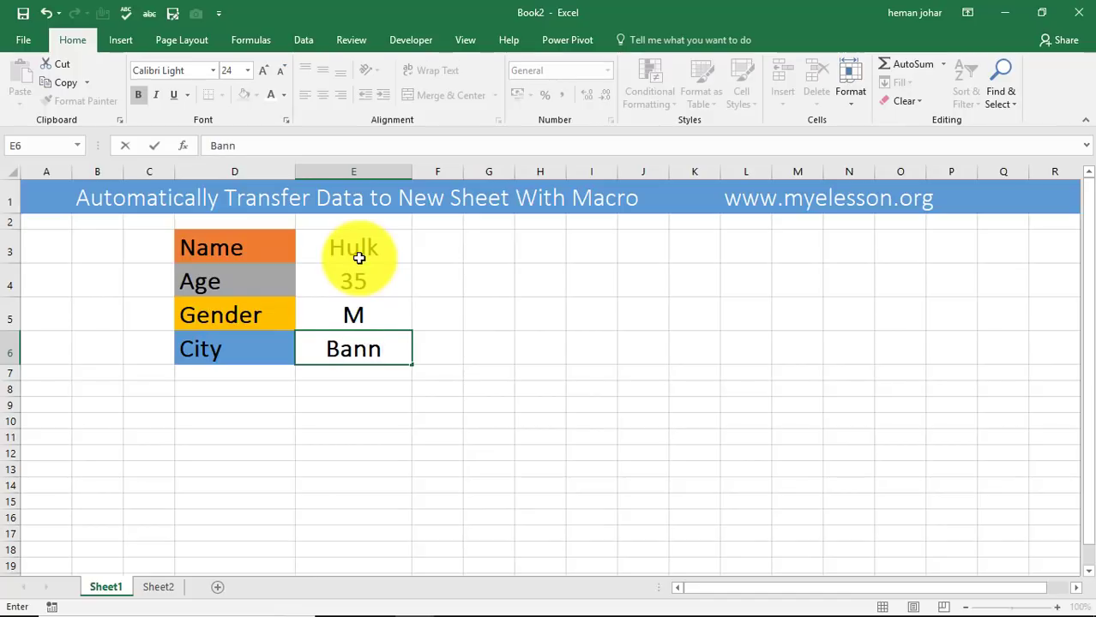
key("BackSpace")
key("BackSpace")
key("BackSpace")
key("BackSpace")
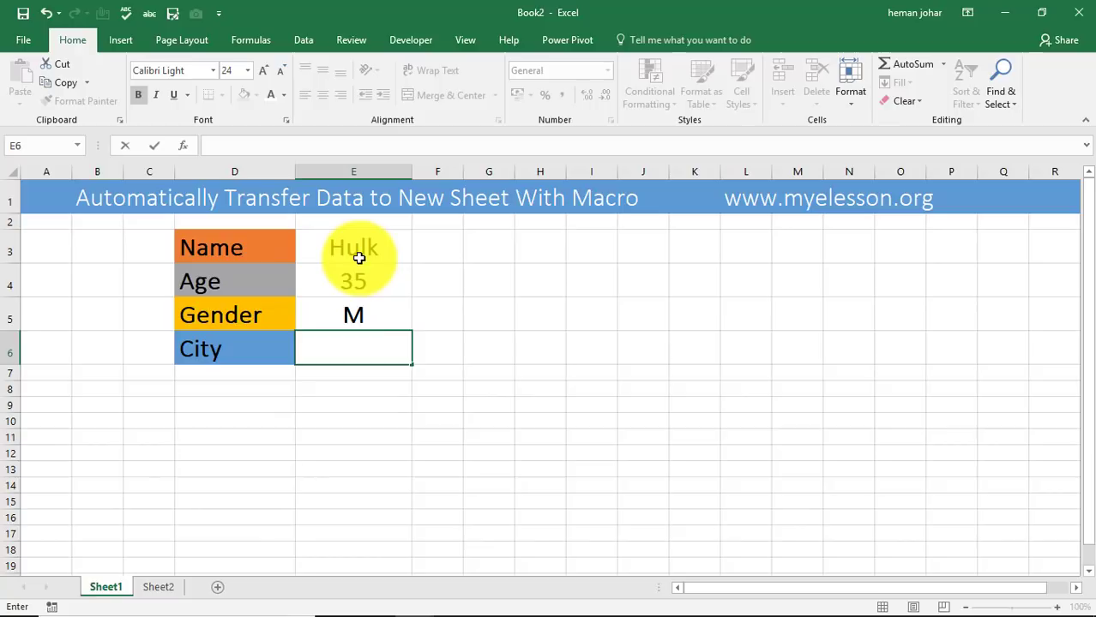
type("W")
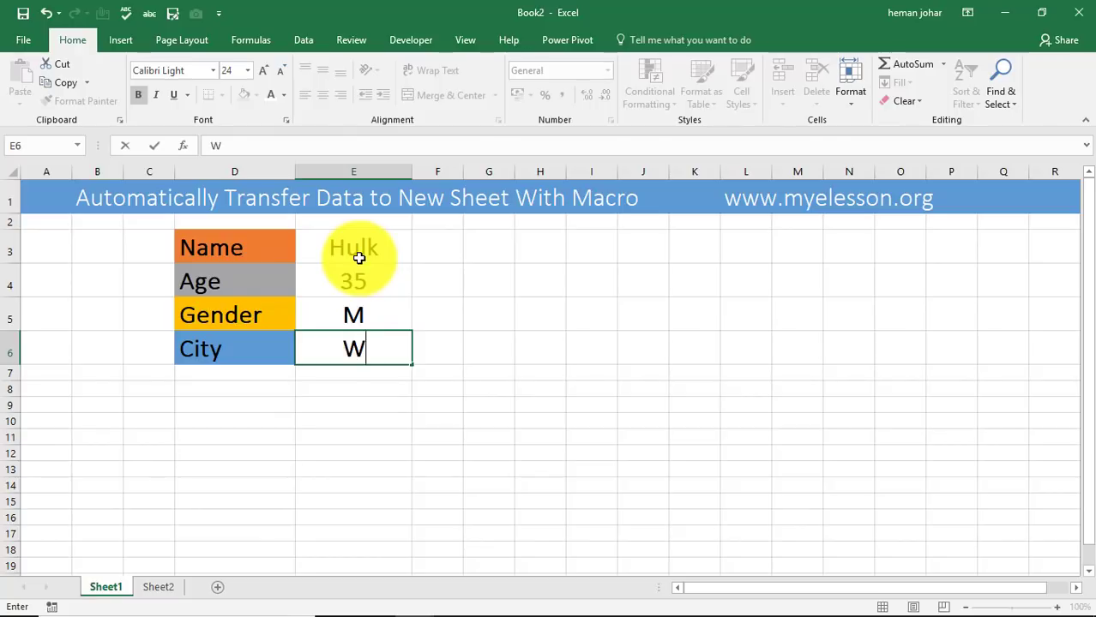
type("ary")
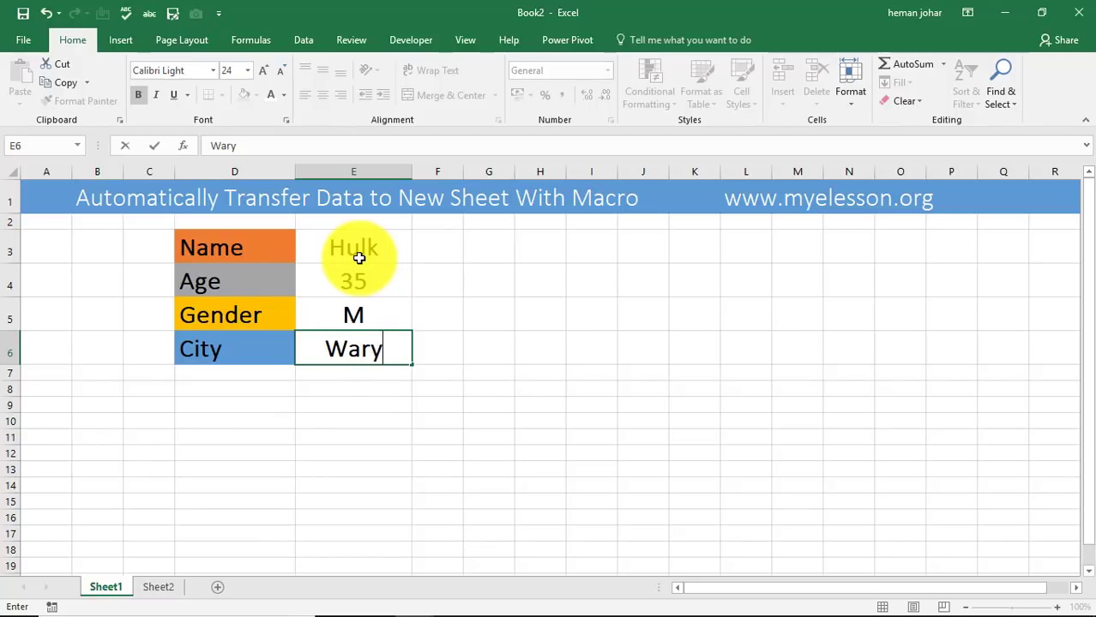
key("Return")
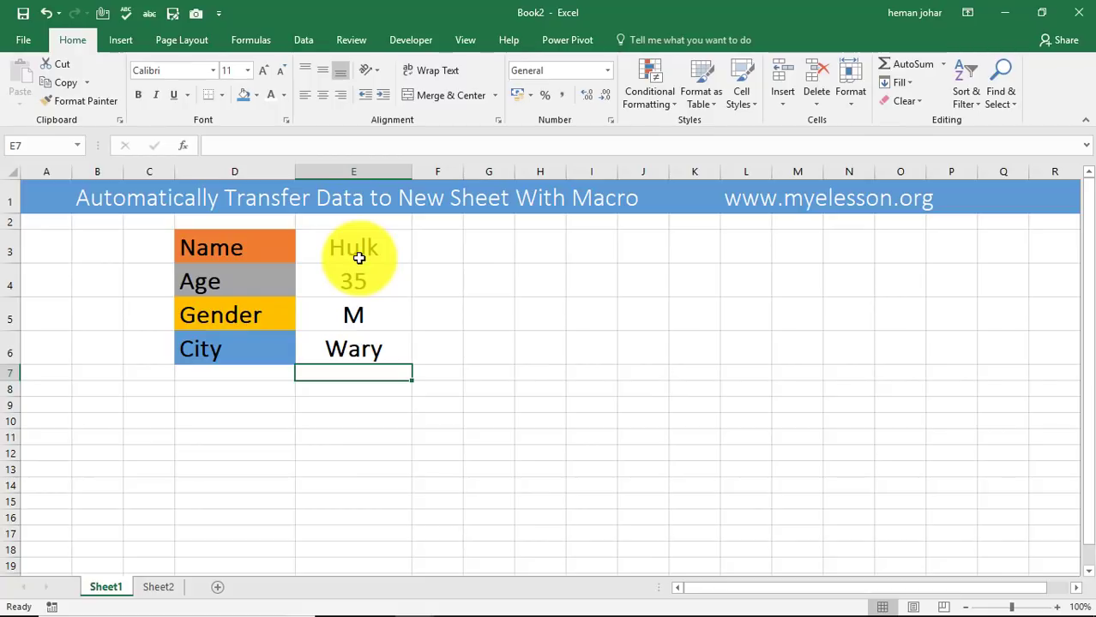
left_click_drag(258, 248, 335, 335)
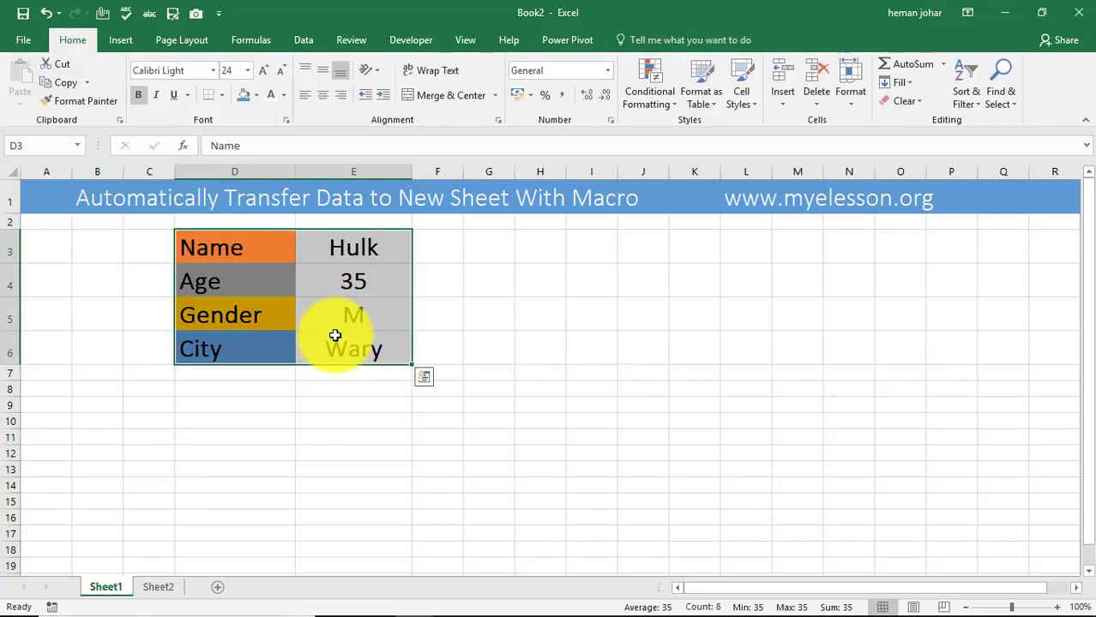
Paste the copied form transposed into Sheet2 starting at D2.
key("ctrl+c")
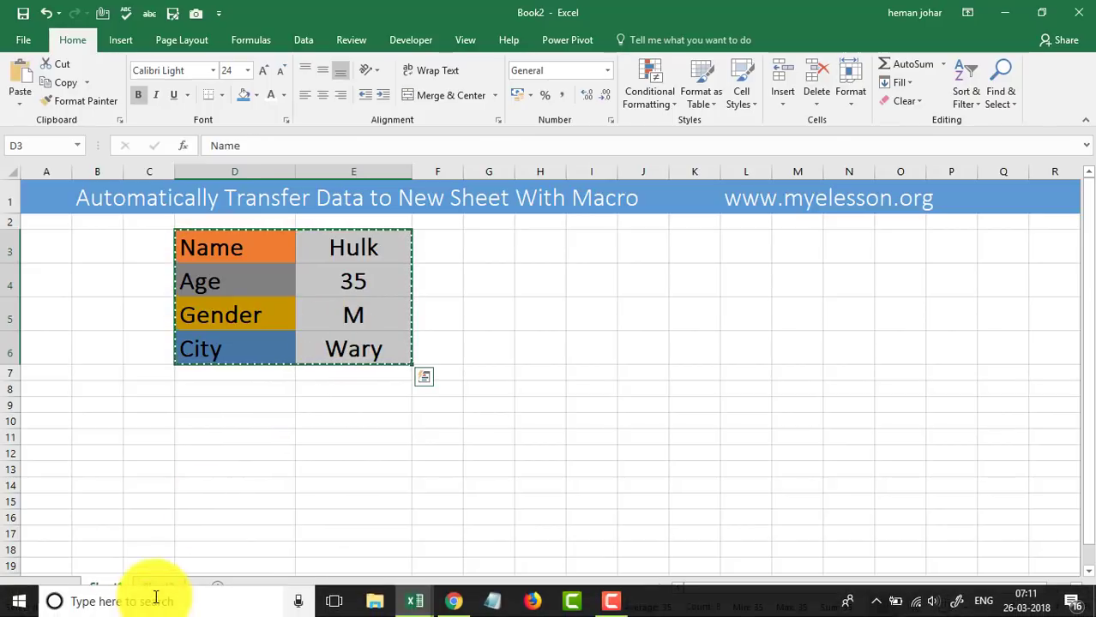
left_click(163, 585)
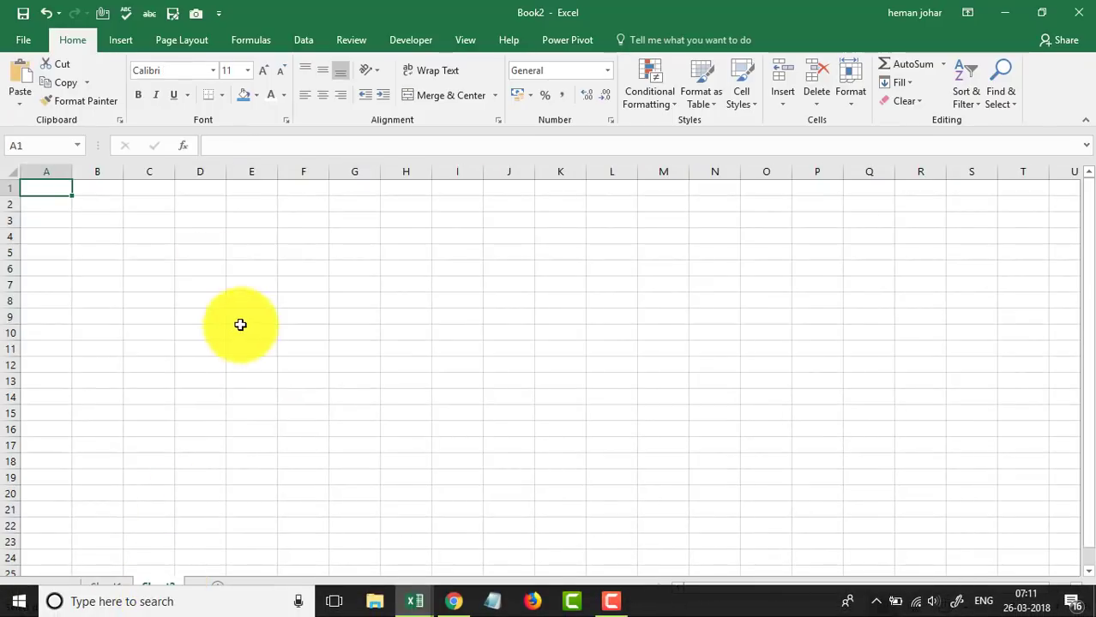
left_click(196, 208)
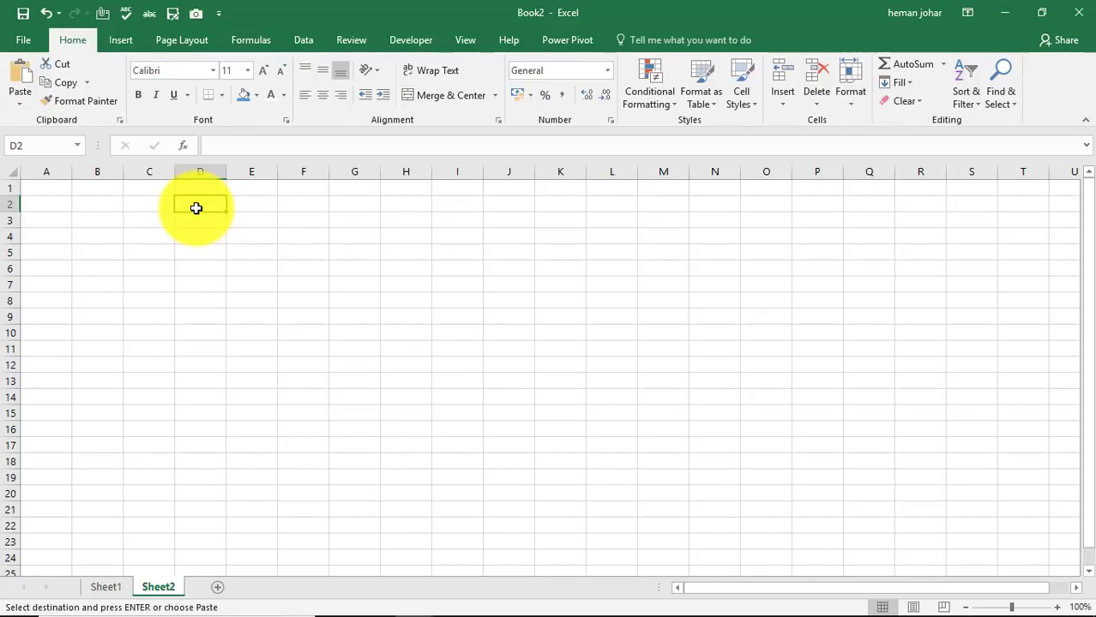
right_click(197, 209)
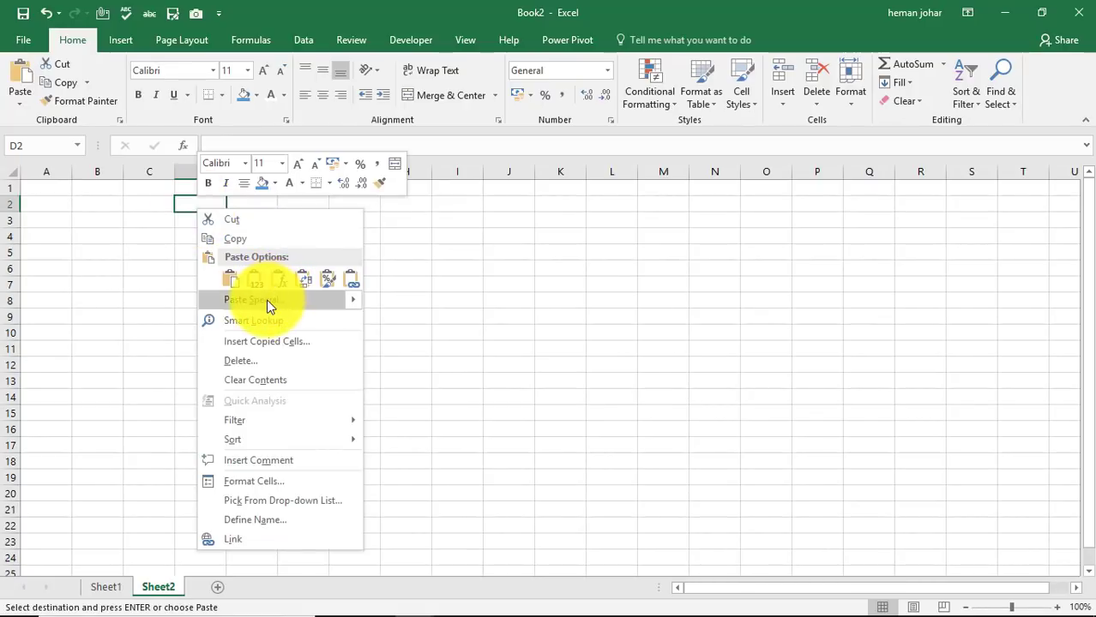
mouse_move(357, 299)
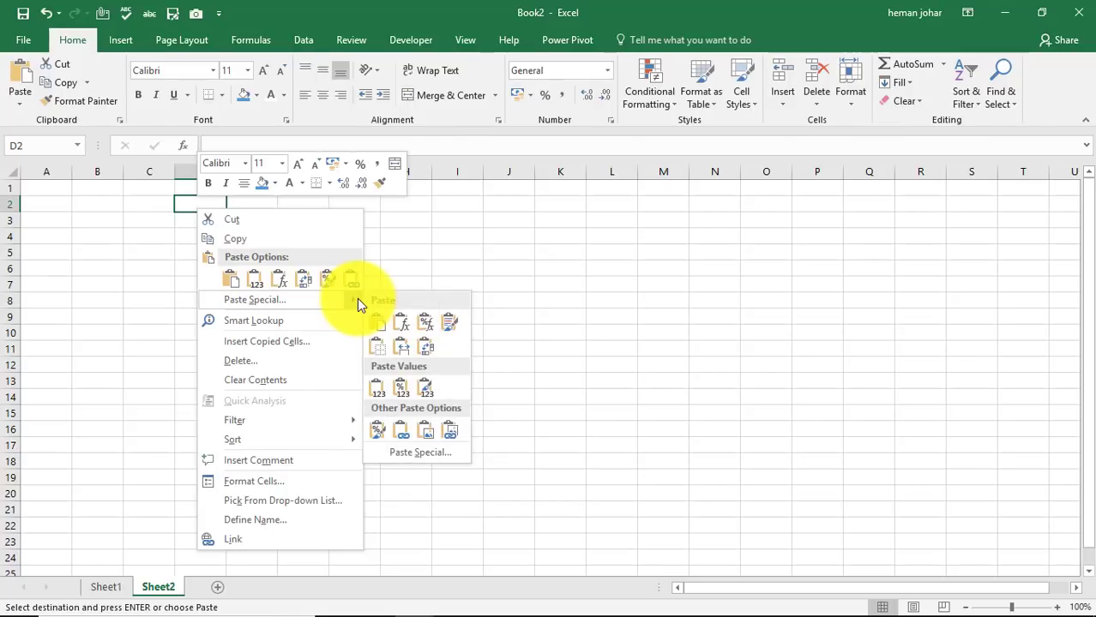
left_click(413, 452)
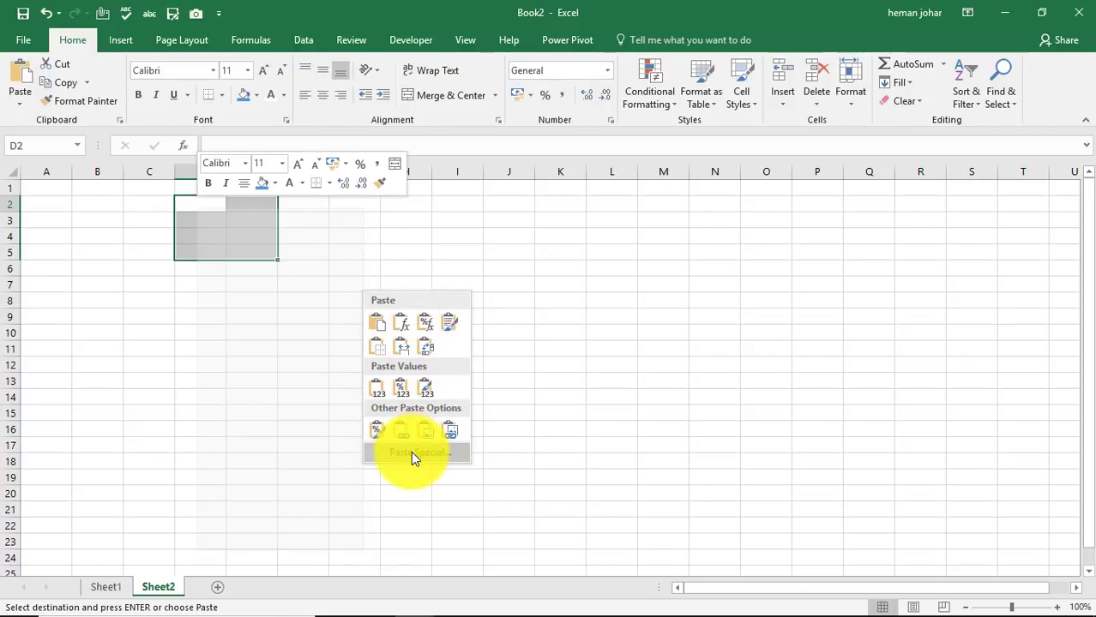
left_click(444, 528)
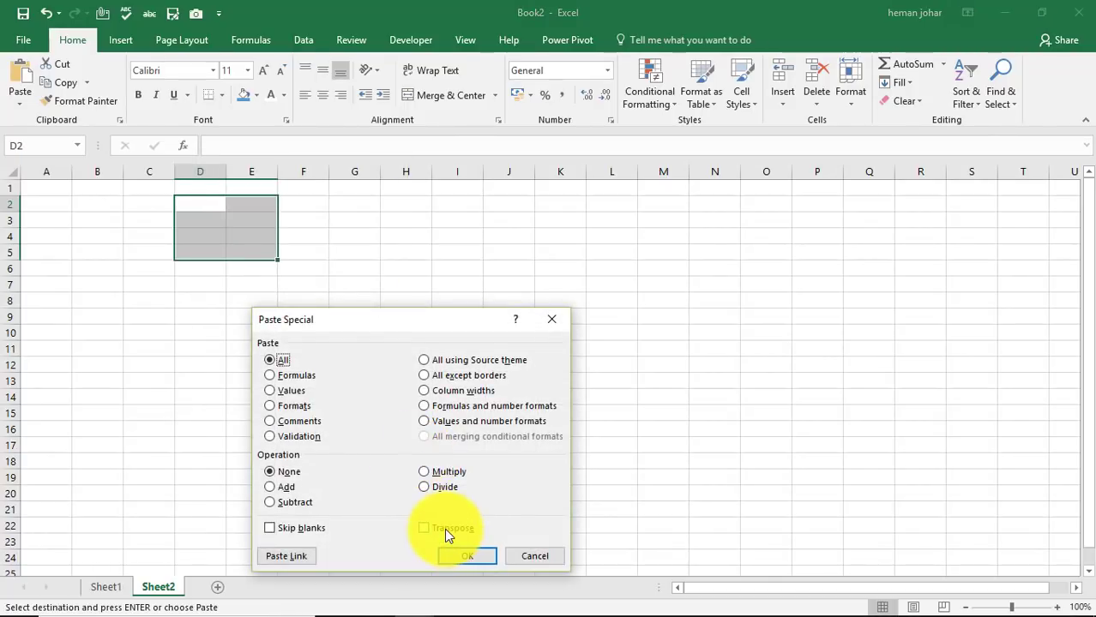
left_click(477, 555)
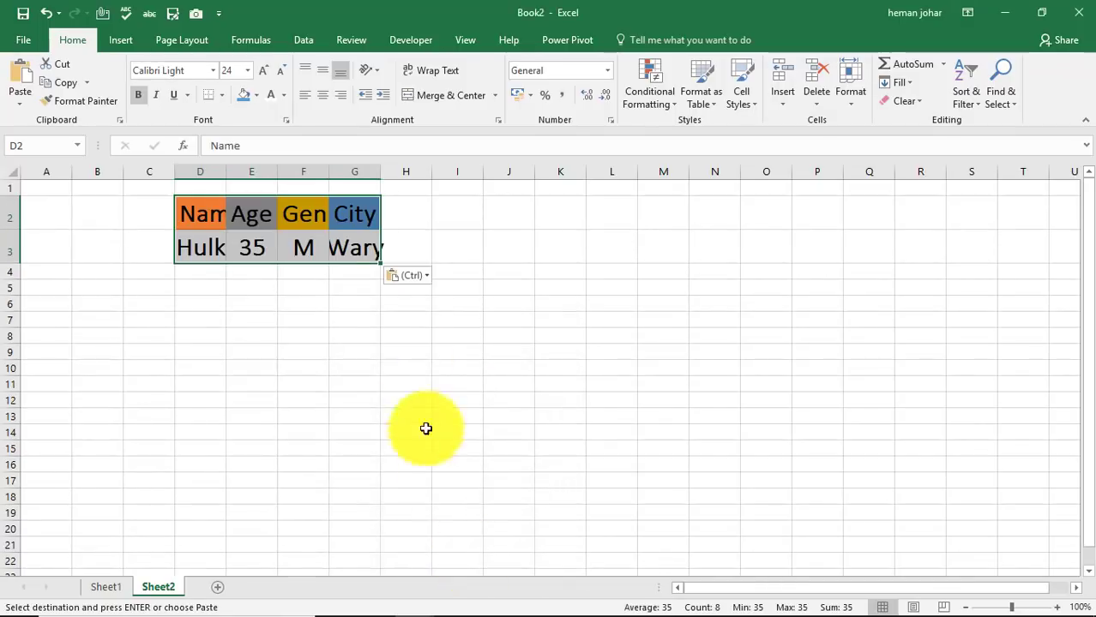
left_click(413, 358)
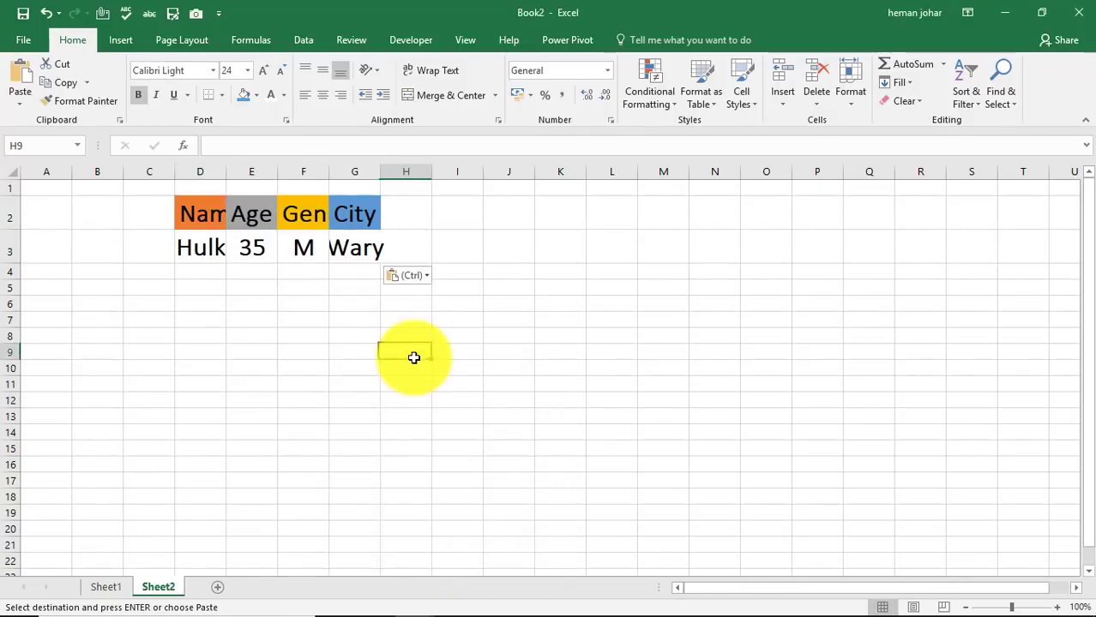
Autofit columns D through G to fit Name, Age, Gender and Wary.
double_click(225, 171)
double_click(303, 173)
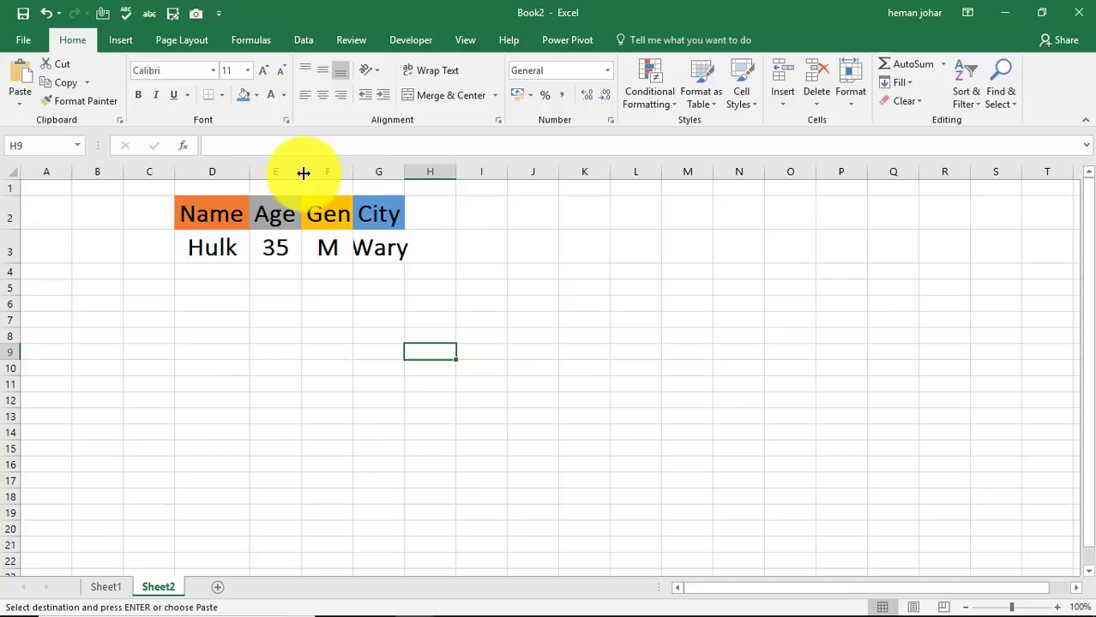
double_click(350, 172)
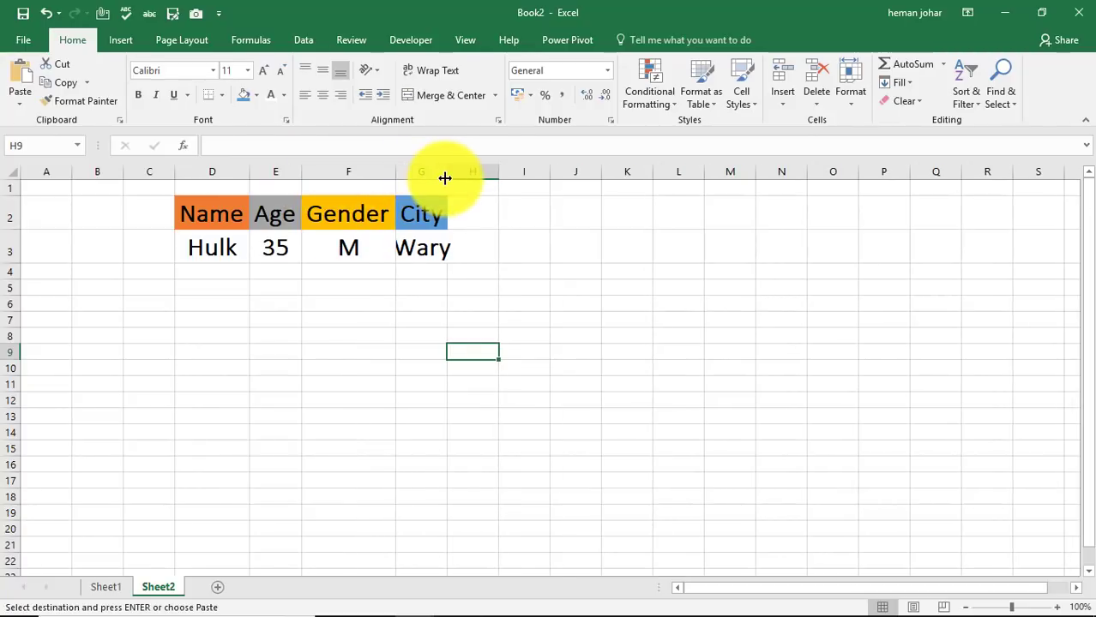
double_click(445, 177)
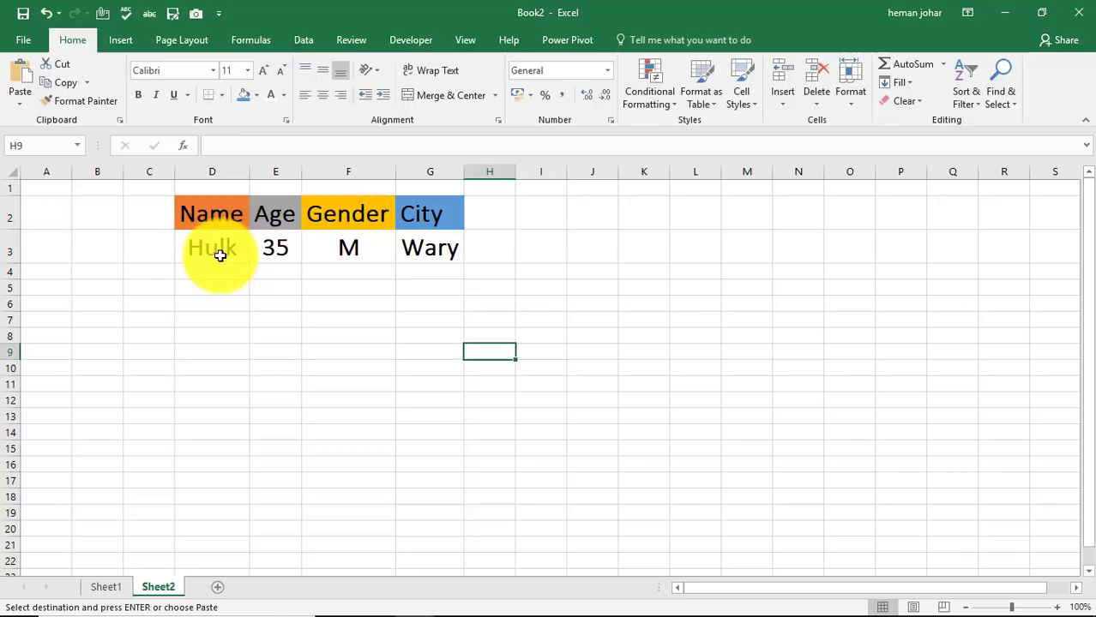
Clear the Hulk entry values from E3:E6 on the Sheet1 form.
left_click(110, 588)
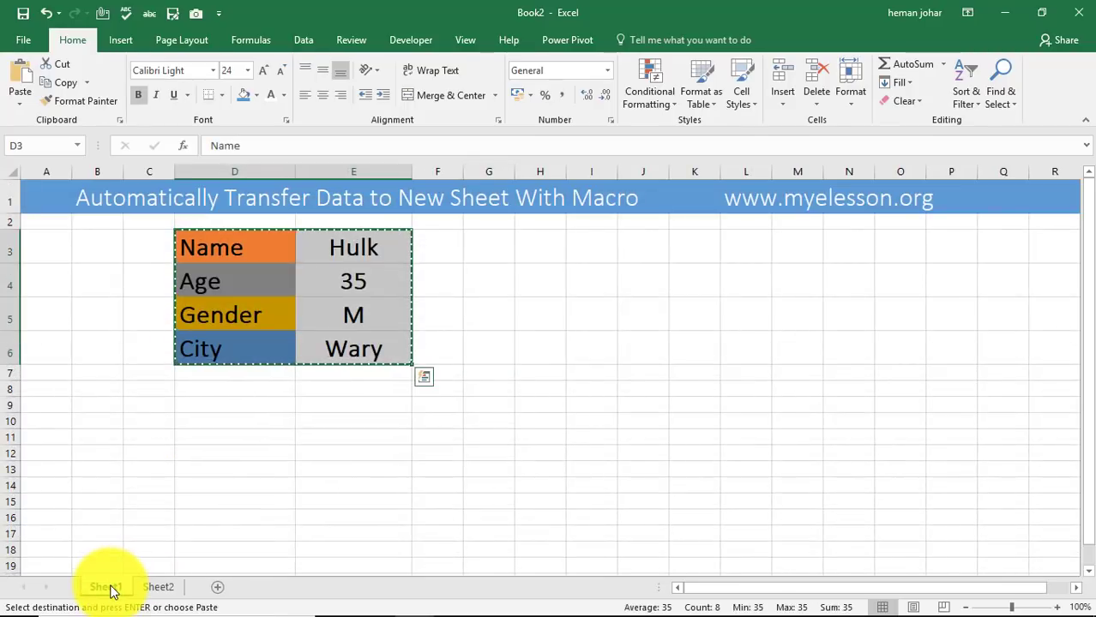
key("Escape")
left_click(215, 548)
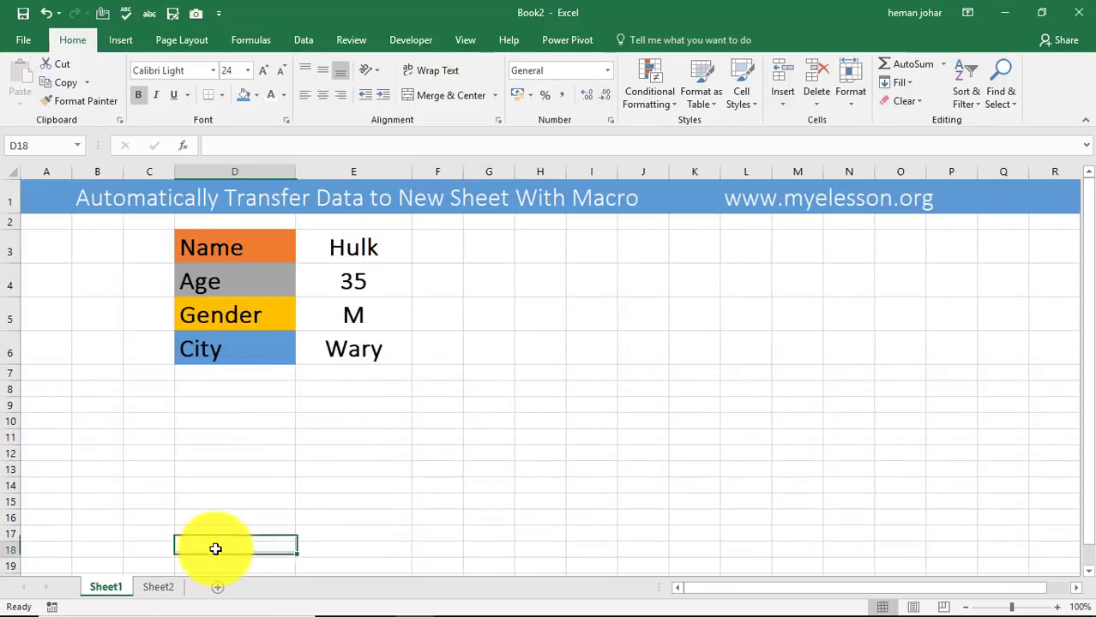
left_click(346, 247)
key("shift+Down")
key("shift+Down")
key("shift+Down")
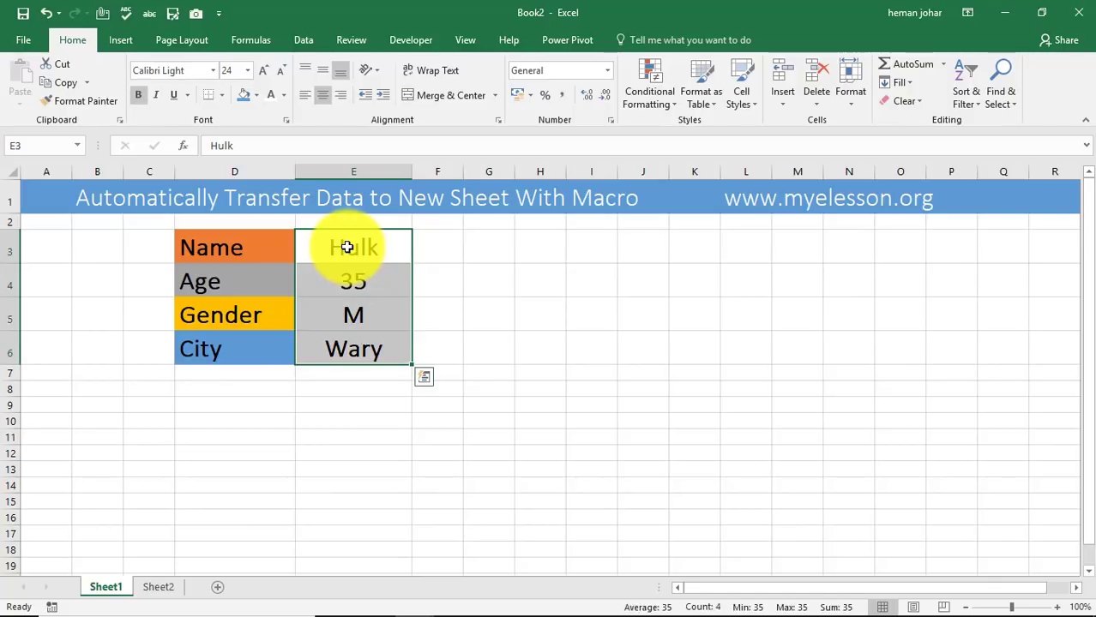
key("Delete")
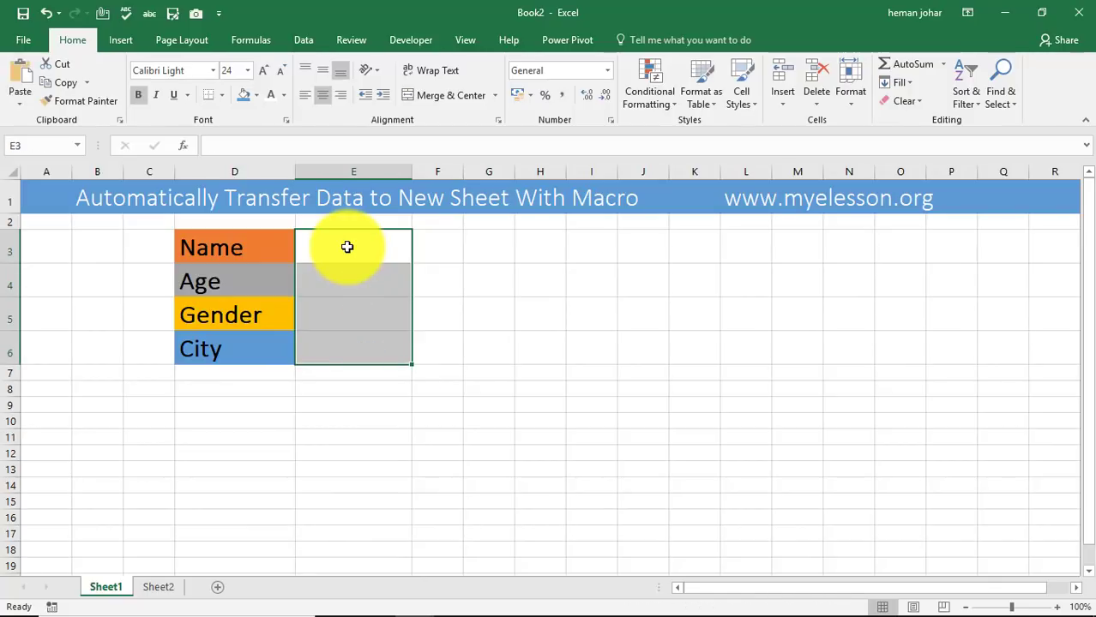
Enter Thor, 35, M and Asgard into E3:E6.
left_click(347, 247)
type("Tho")
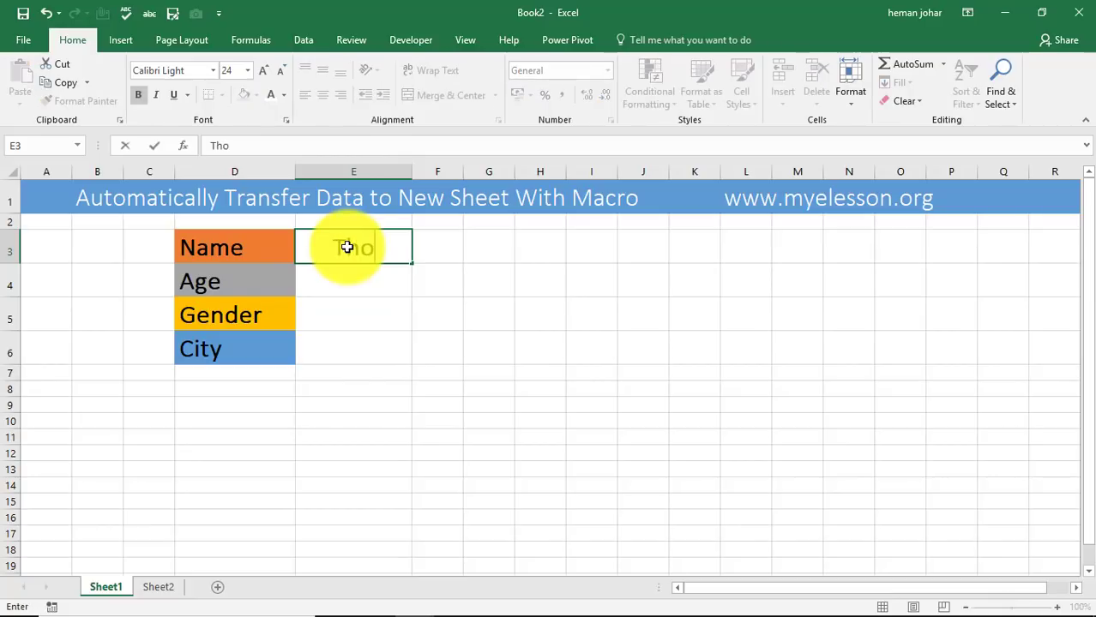
type("r")
key("Return")
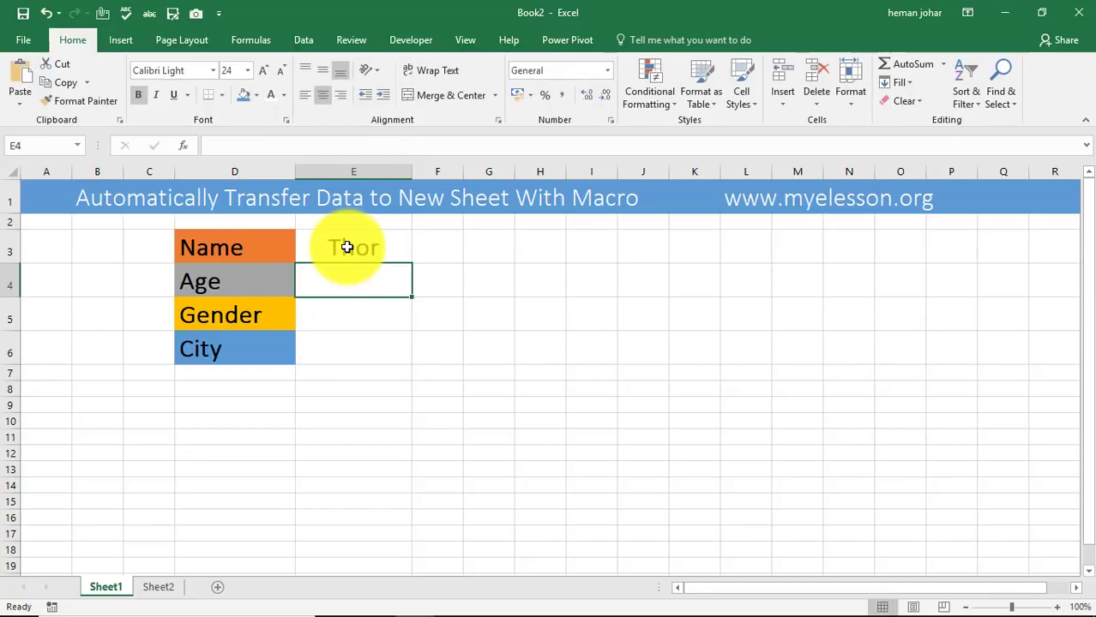
type("35")
key("Return")
type("M")
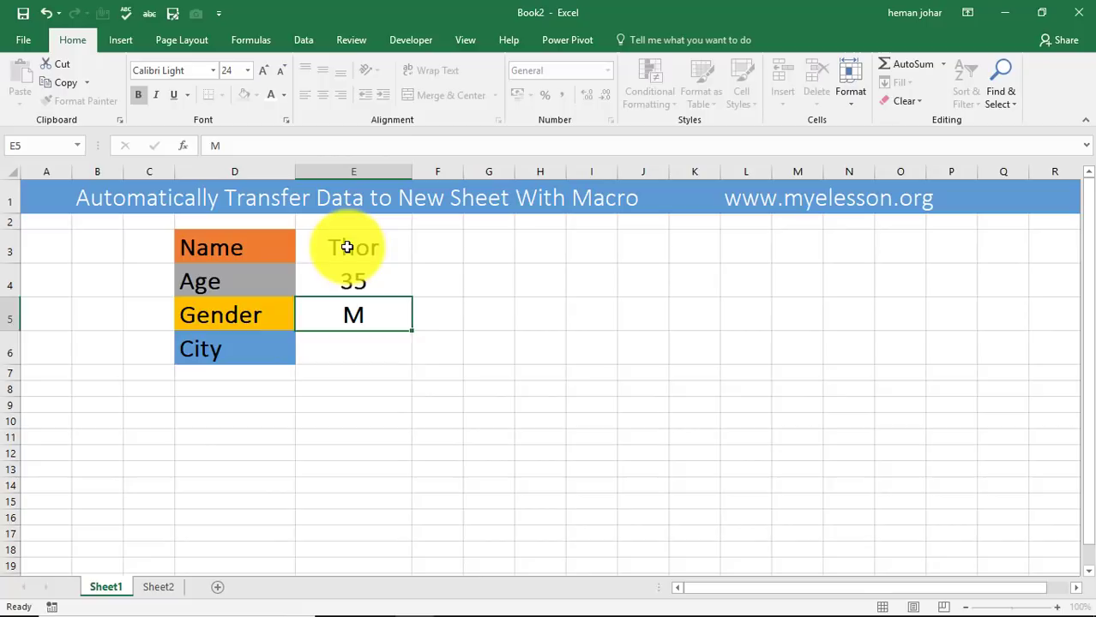
key("Return")
type("Asgard")
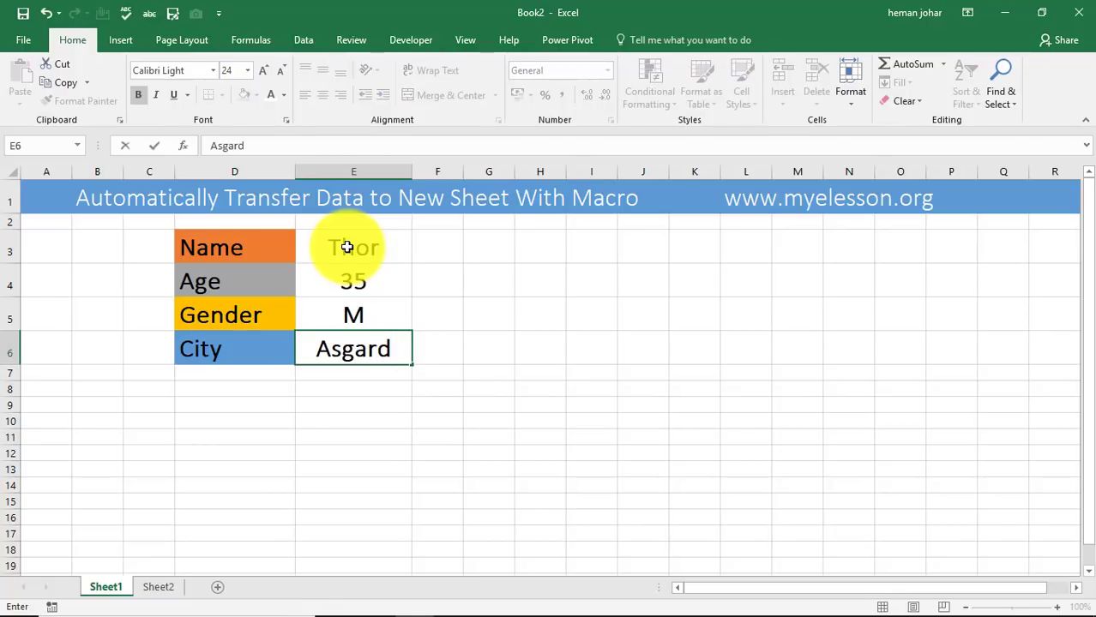
key("Return")
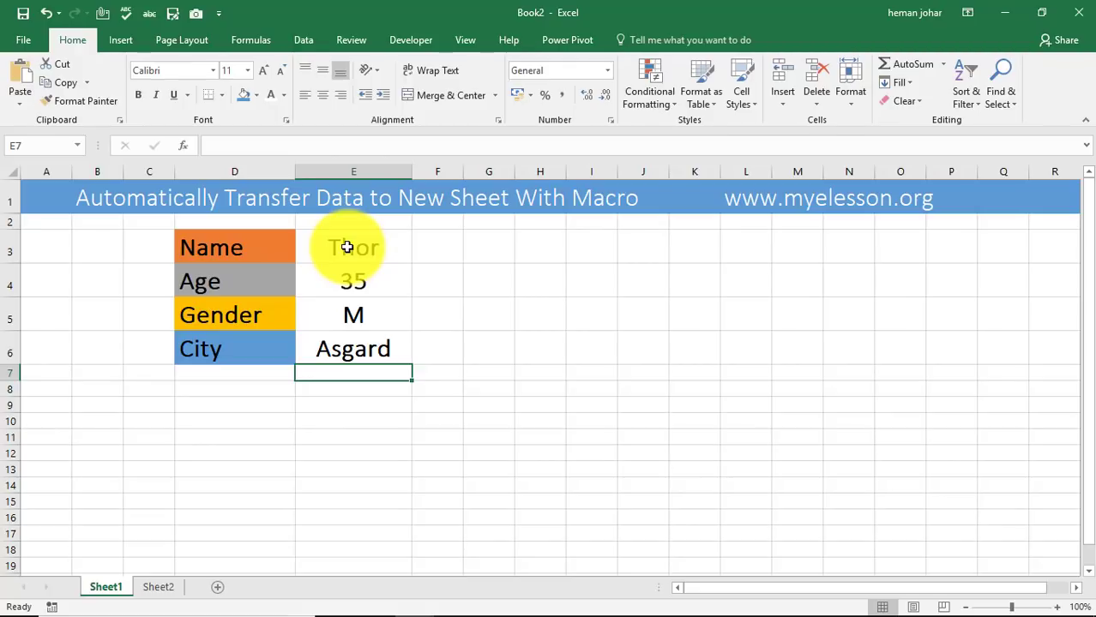
key("Return")
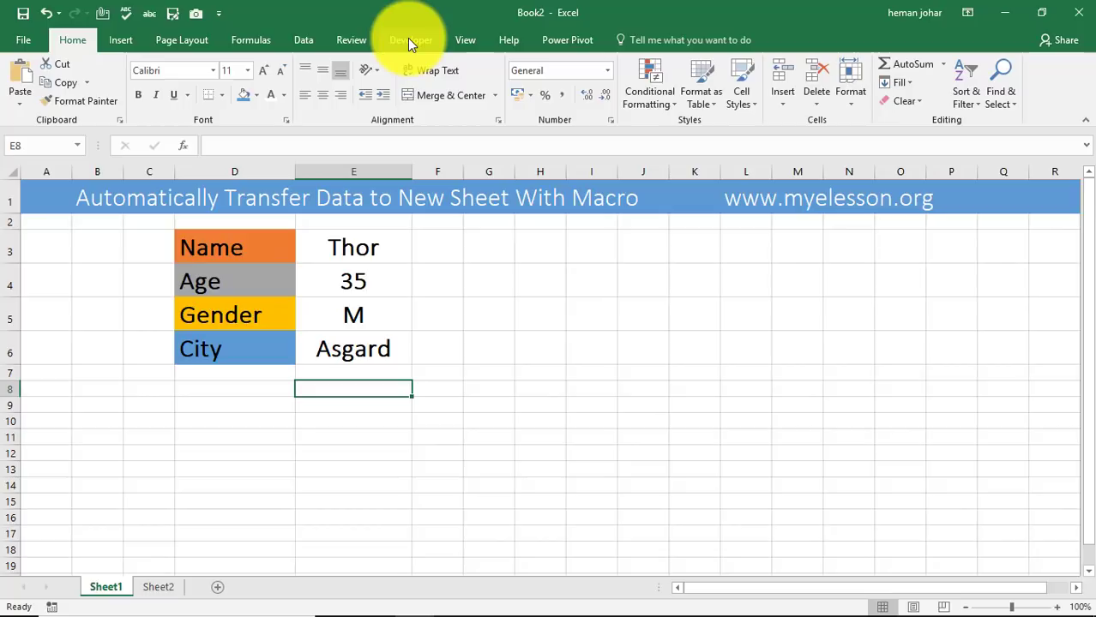
Go through File > Options > Customize Ribbon, then show the Developer tab.
left_click(22, 36)
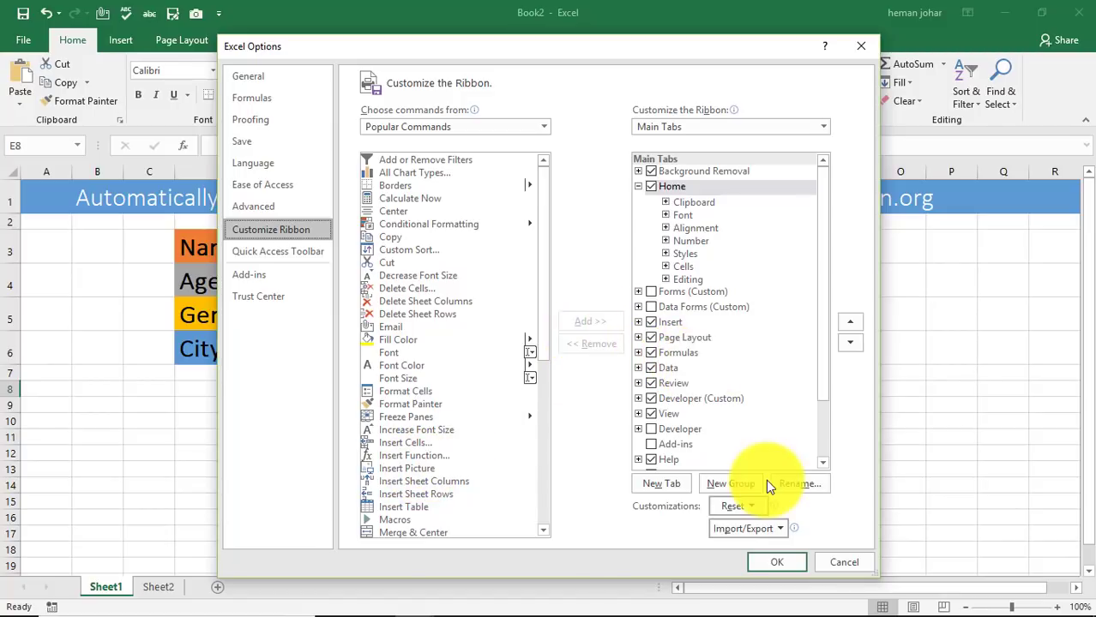
left_click(861, 48)
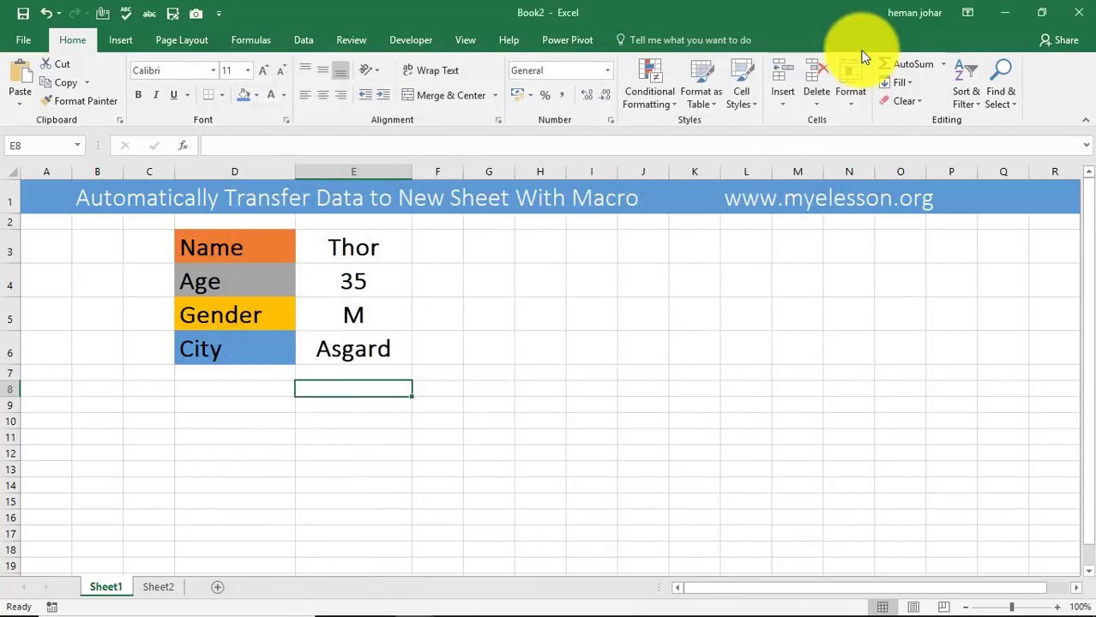
left_click(425, 45)
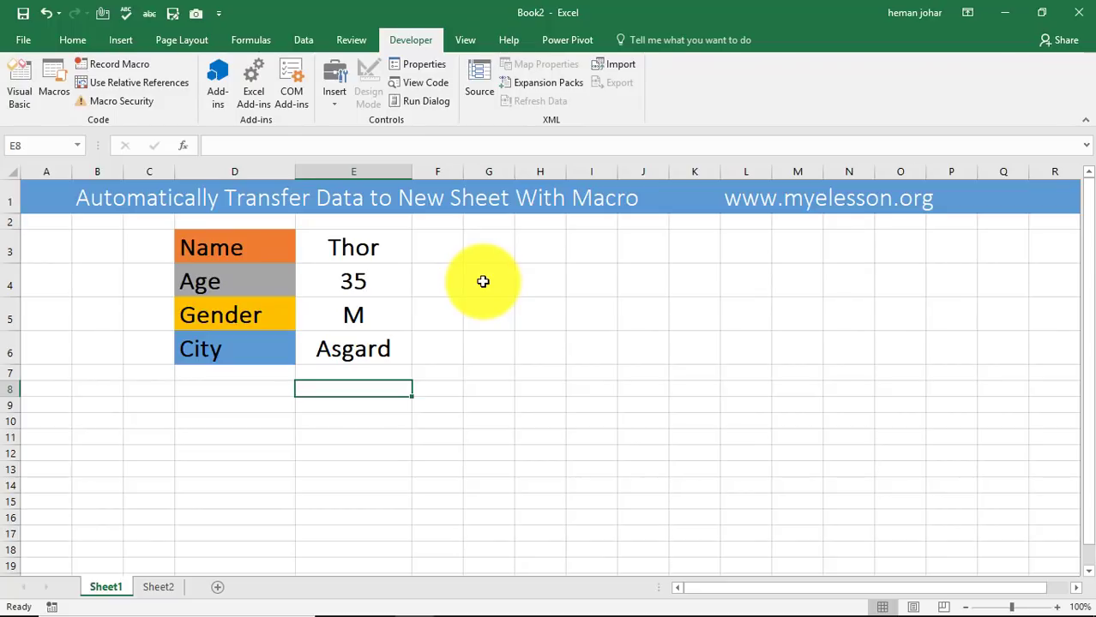
Start recording a new macro named MD, stored in This Workbook.
left_click(127, 63)
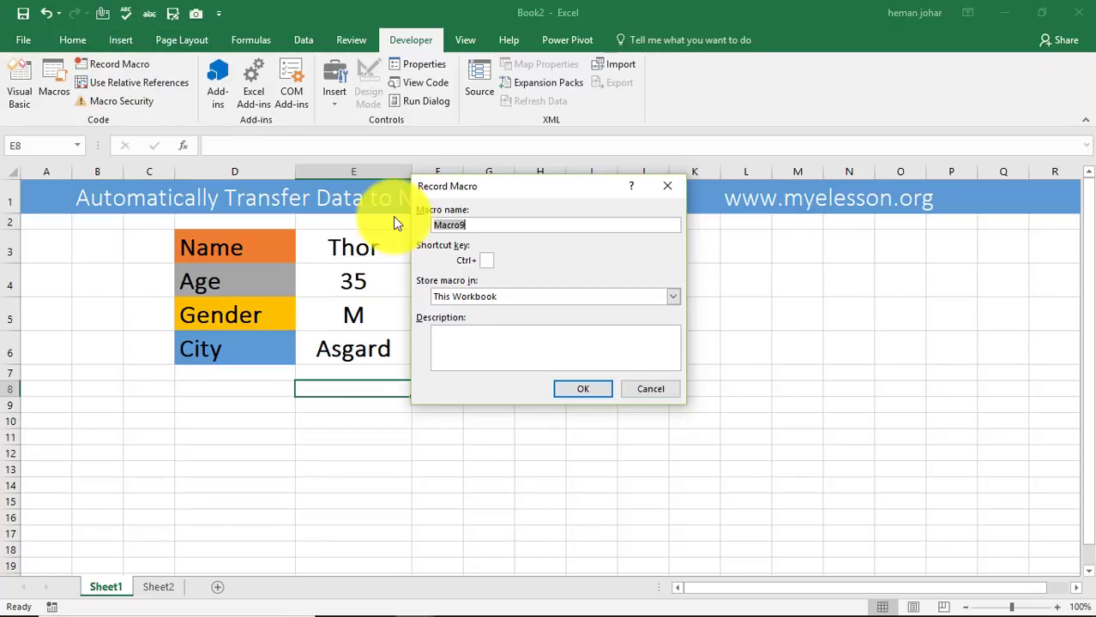
type("MD")
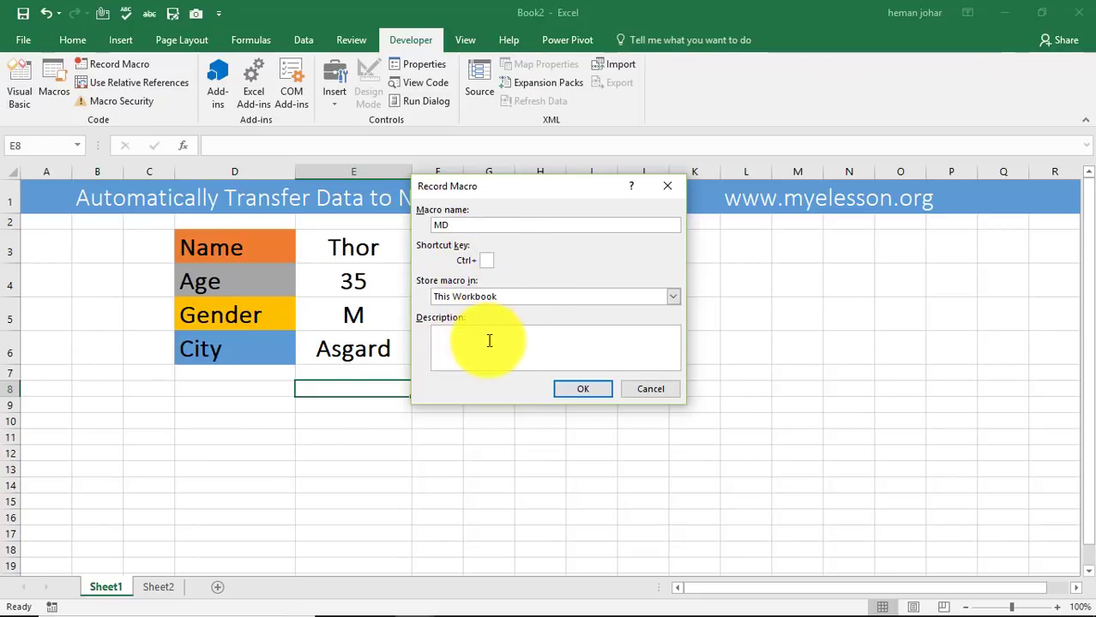
left_click(572, 391)
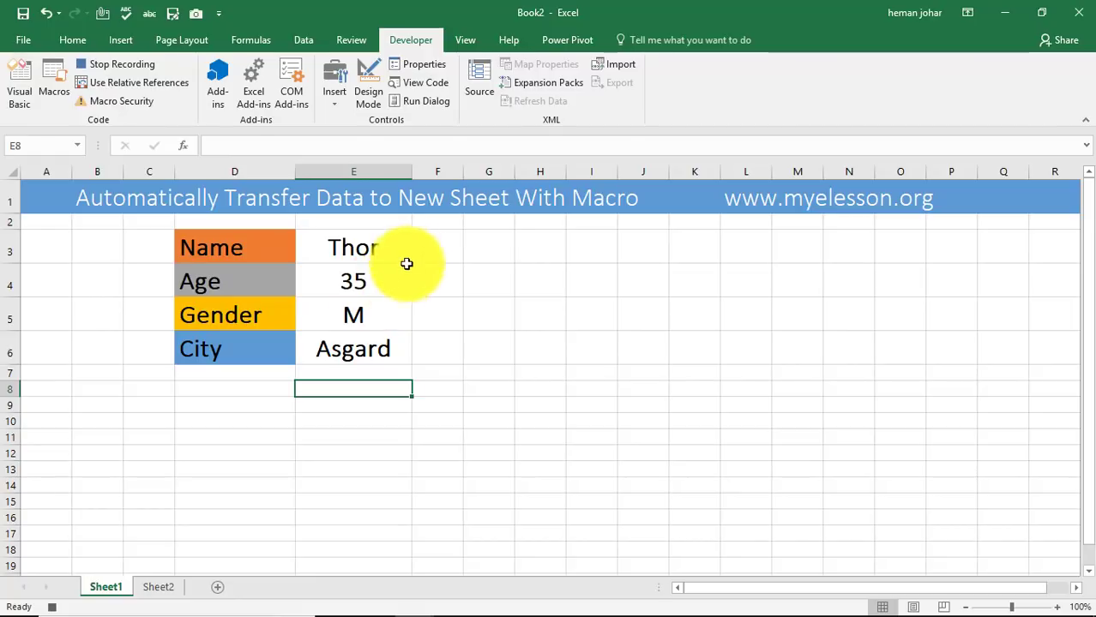
Copy Thor from E3 and paste it into D4 on Sheet2, below Hulk.
key("Up")
left_click(368, 238)
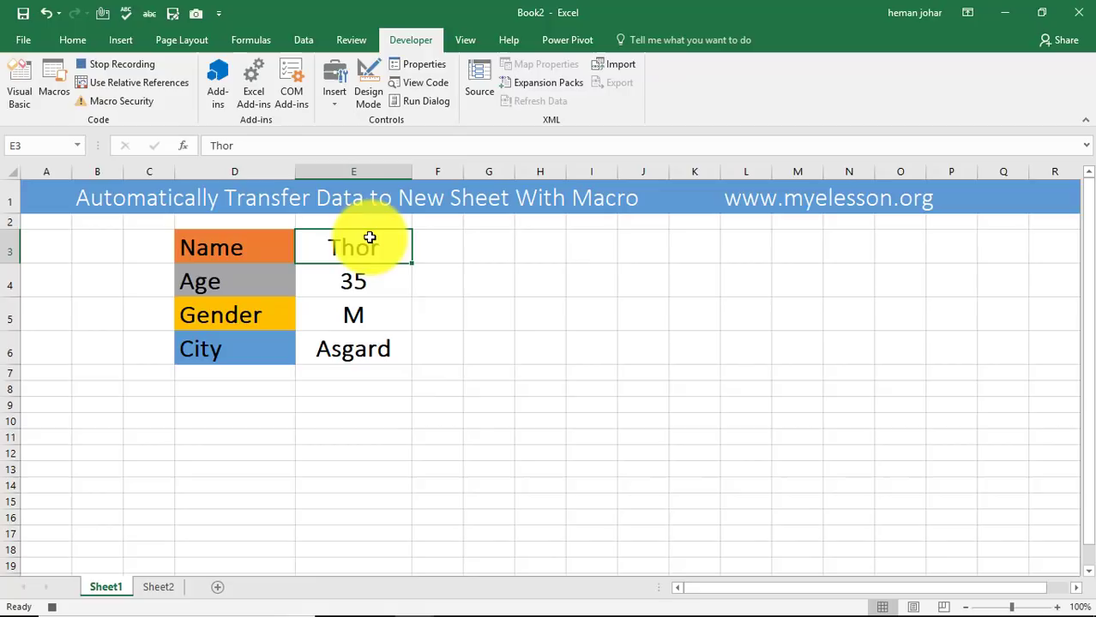
key("ctrl+c")
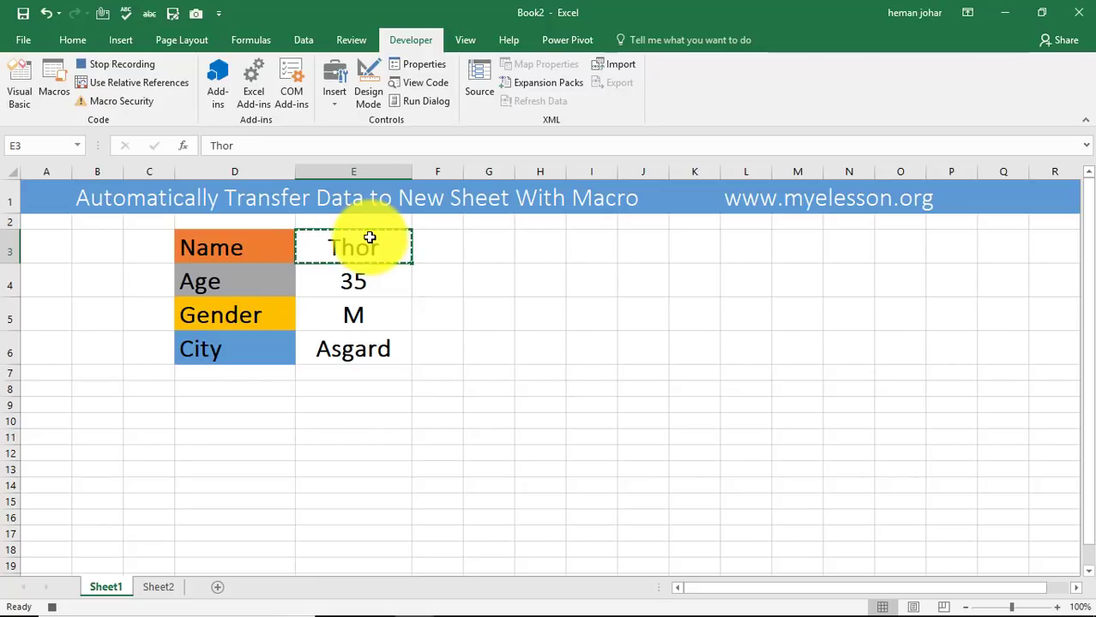
left_click(156, 589)
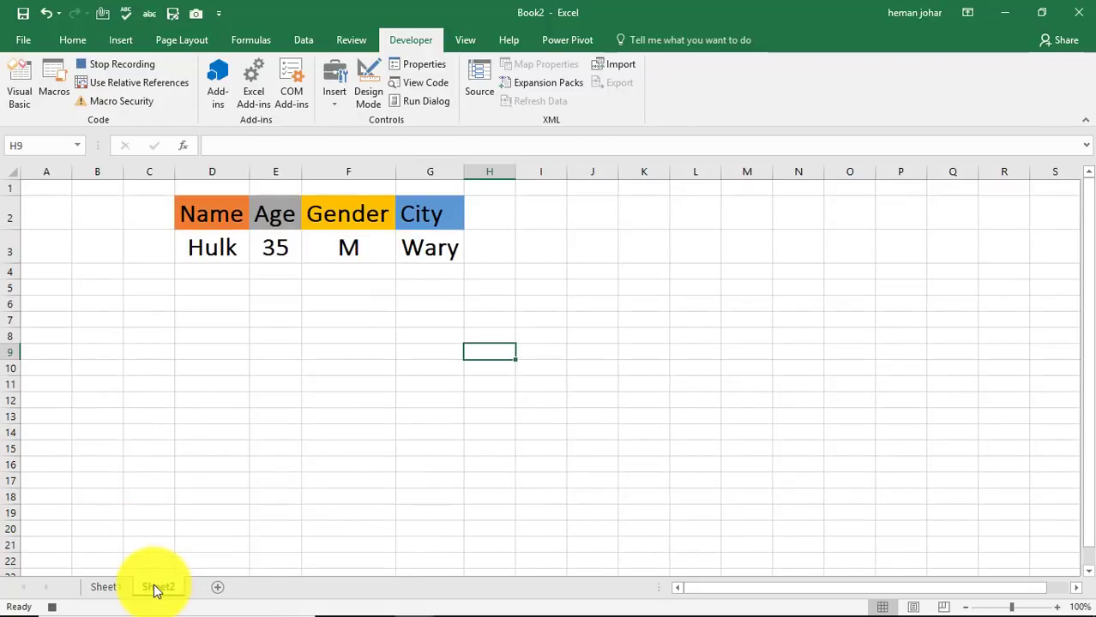
left_click(208, 209)
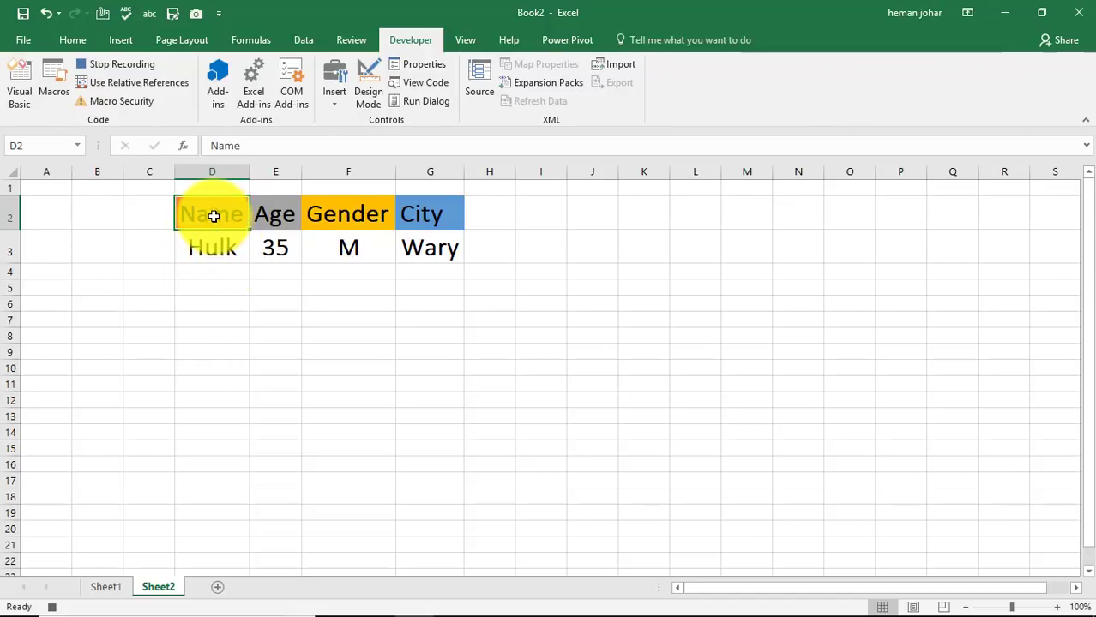
key("Down")
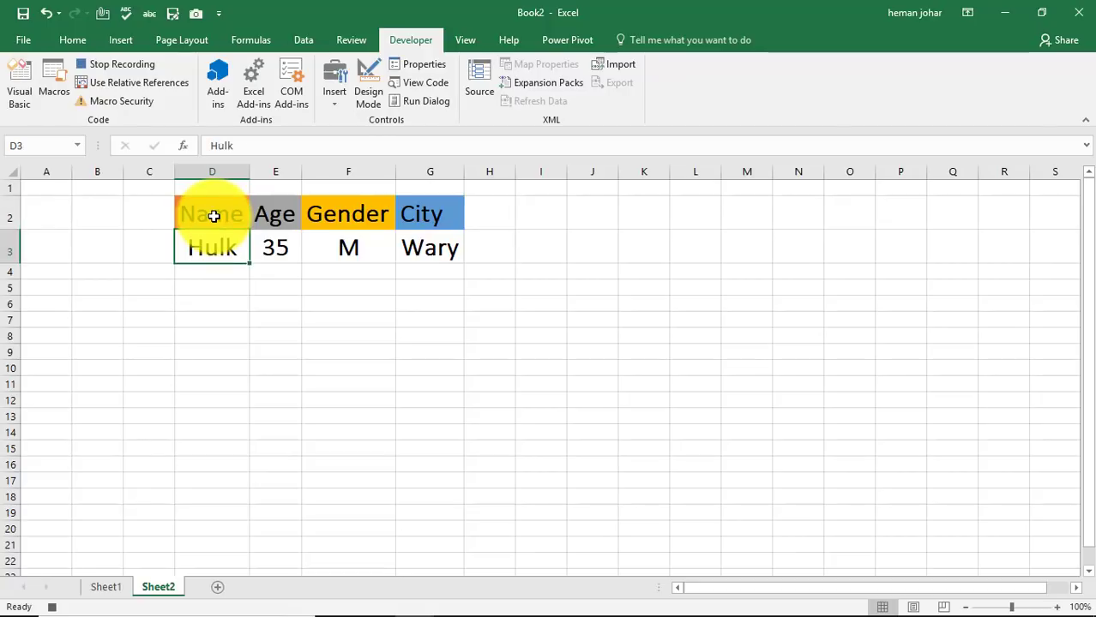
left_click(218, 273)
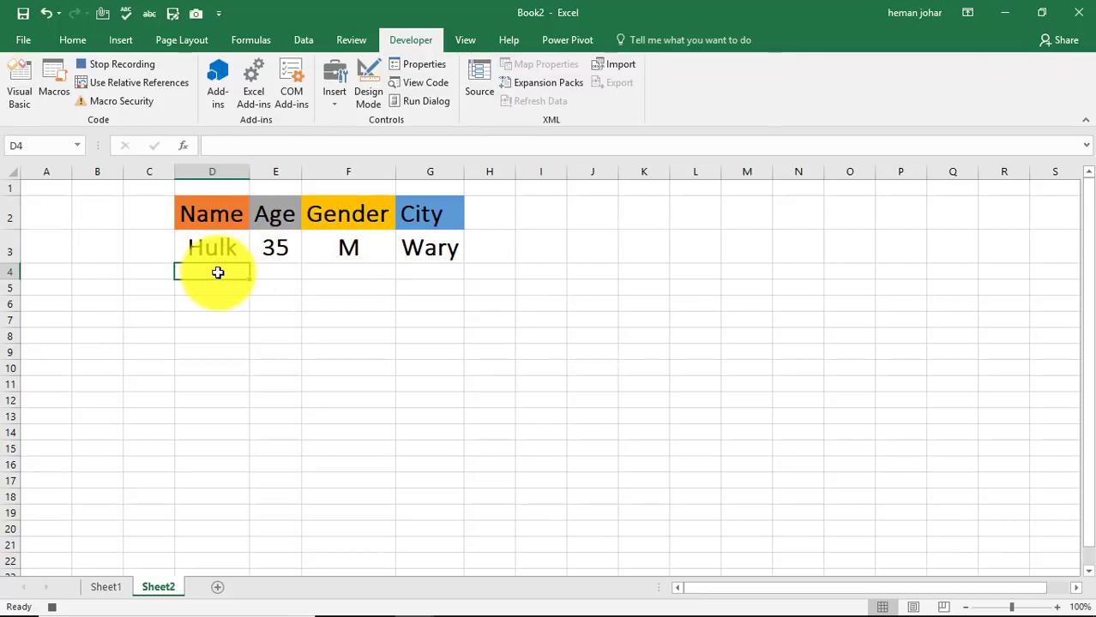
key("ctrl+v")
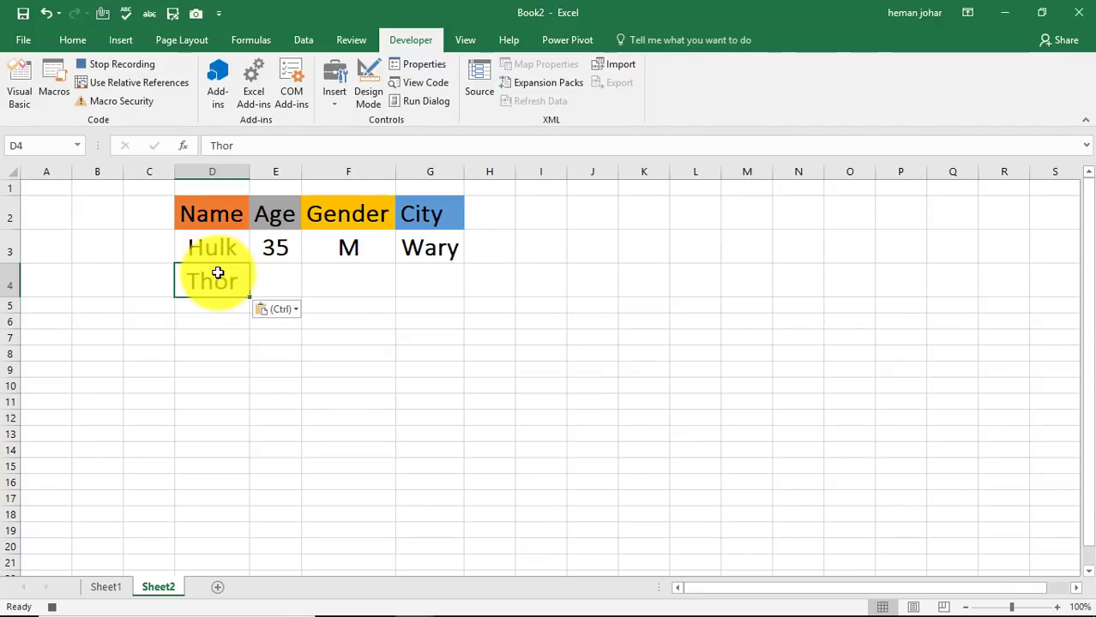
Toggle Use Relative References for the MD recording and move one cell right.
left_click(146, 83)
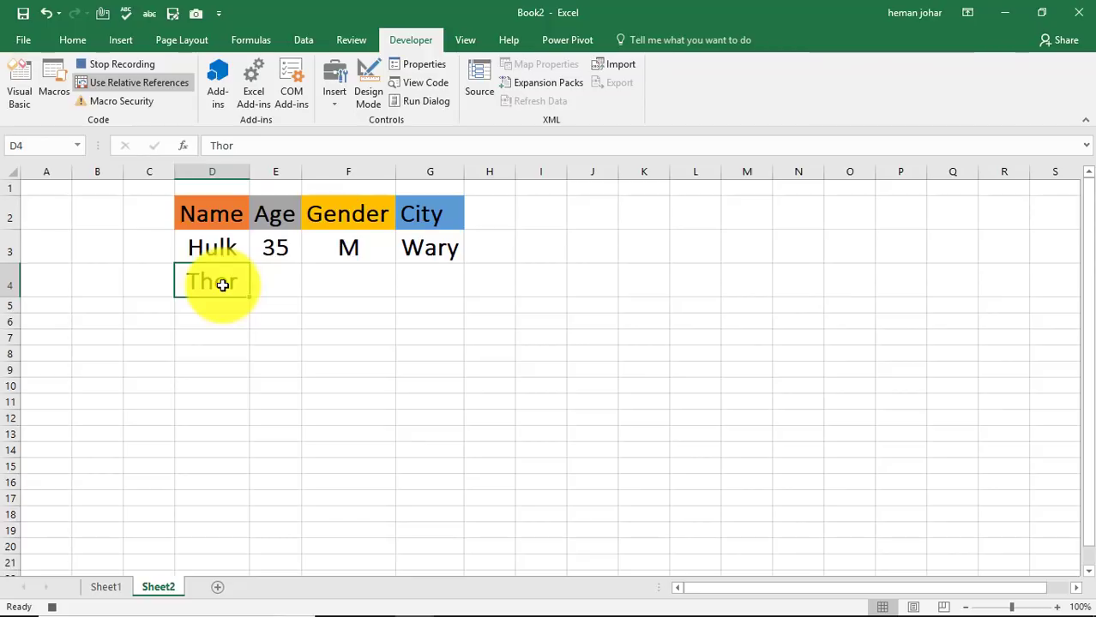
key("Tab")
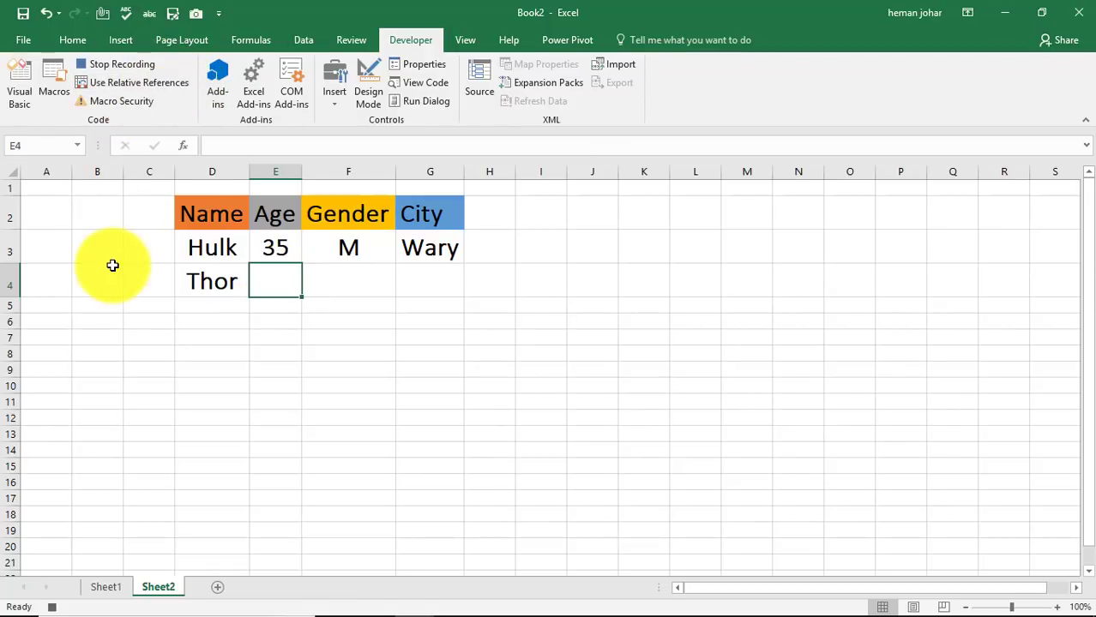
Copy age 35 from the Sheet1 form into the Age cell of Thor's Sheet2 row.
left_click(106, 587)
key("ctrl+c")
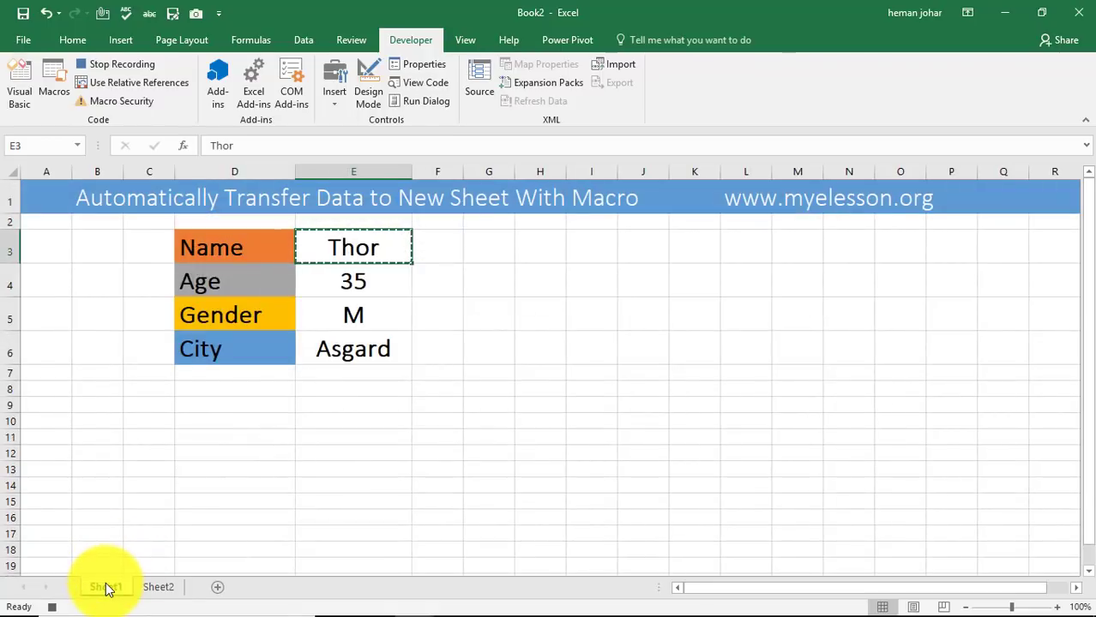
left_click(363, 282)
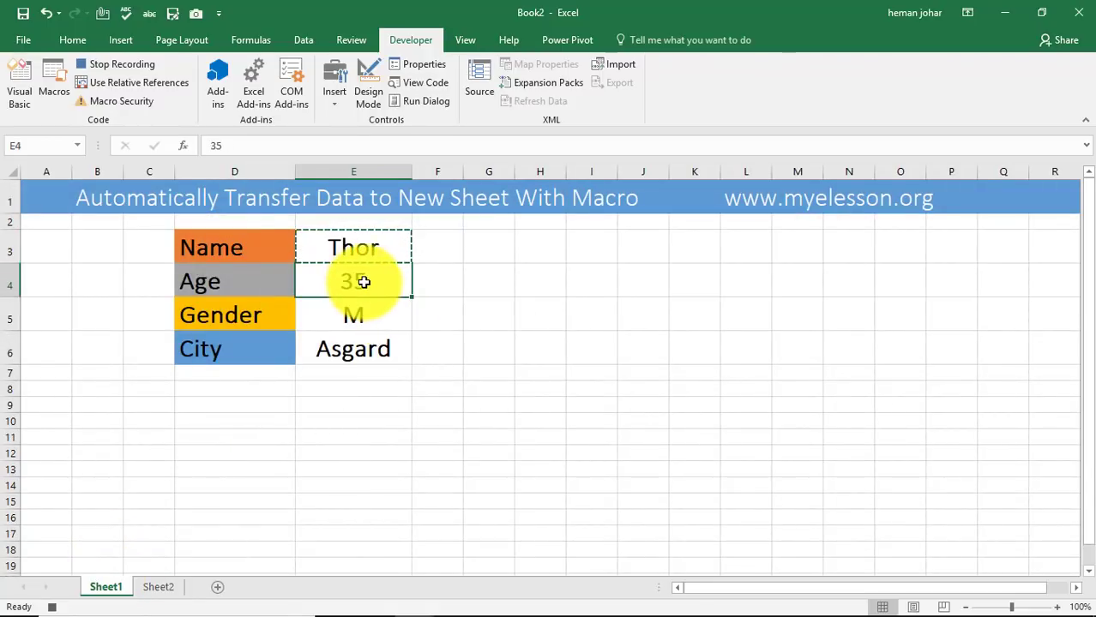
key("ctrl+c")
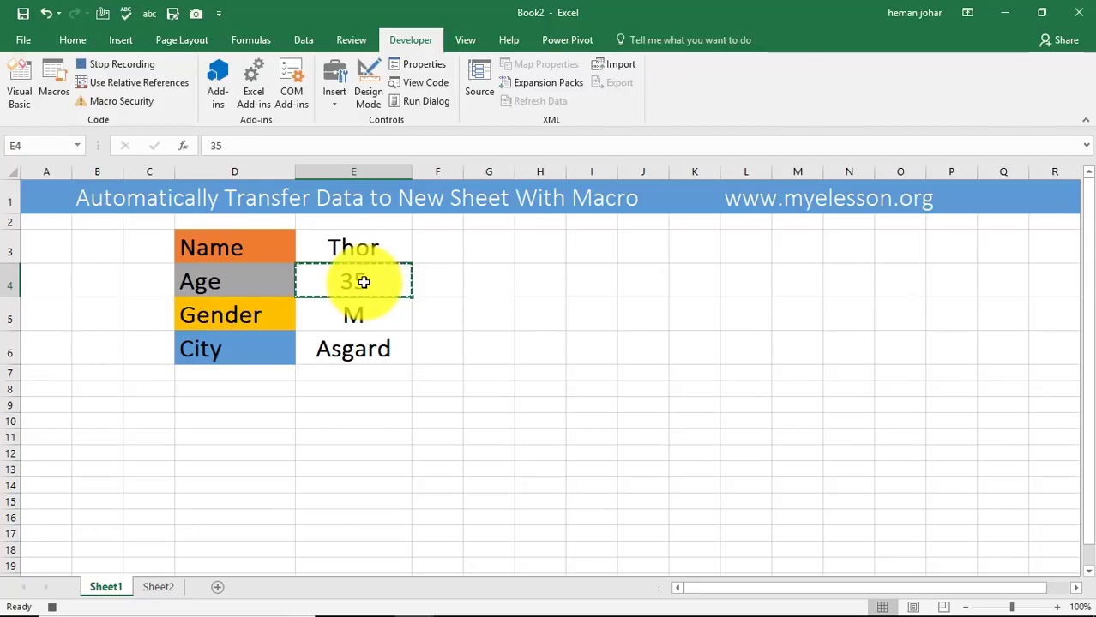
left_click(156, 588)
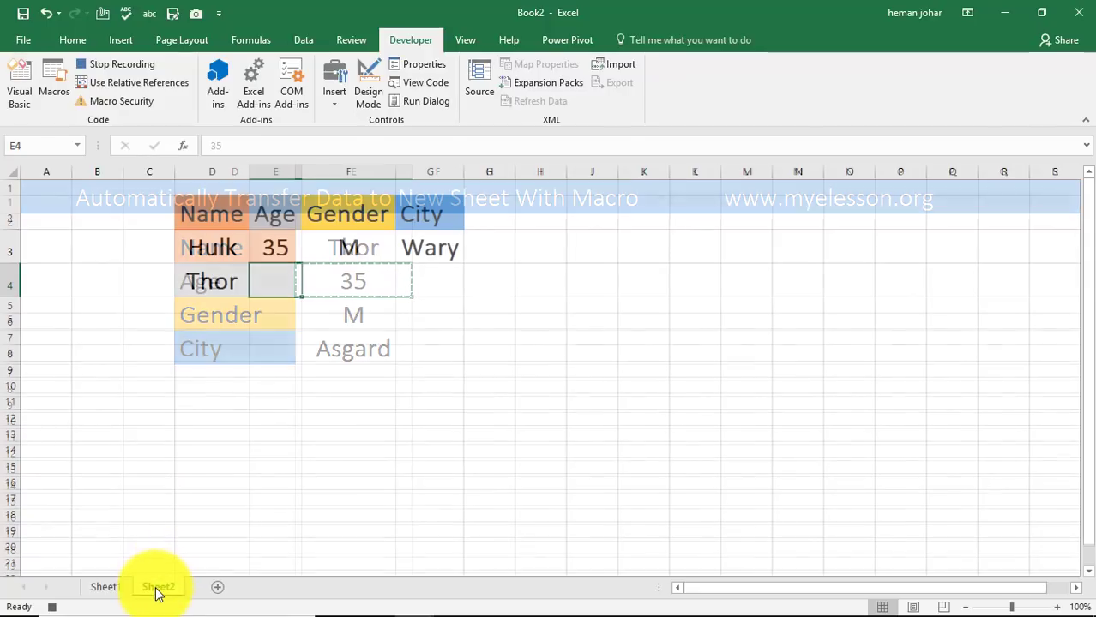
key("ctrl+v")
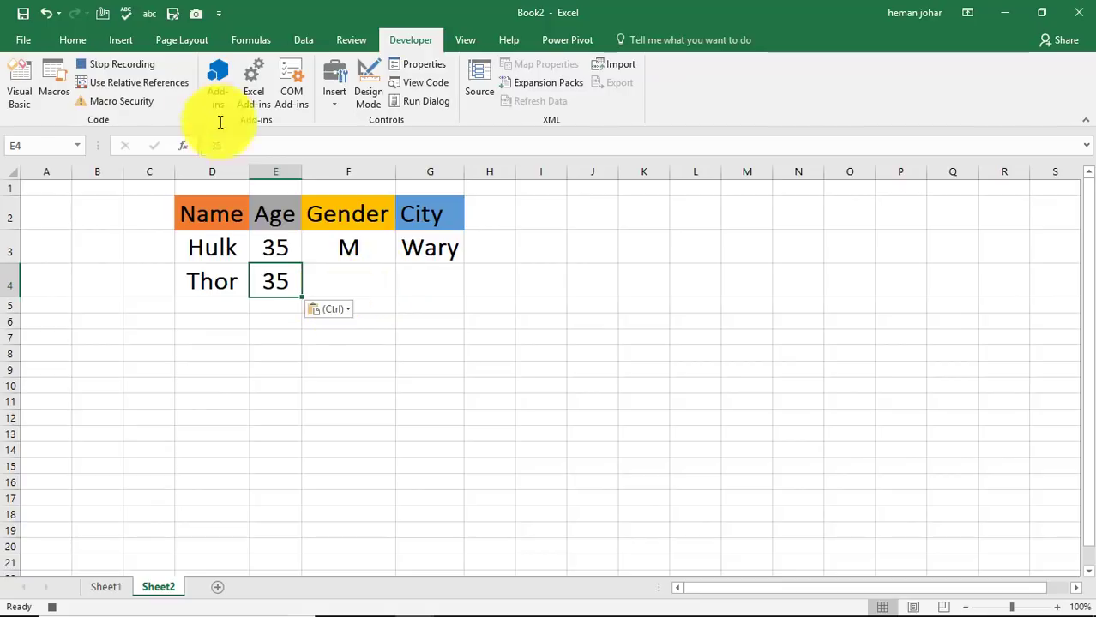
Using relative references, copy gender M from the form into the row's Gender cell.
left_click(165, 87)
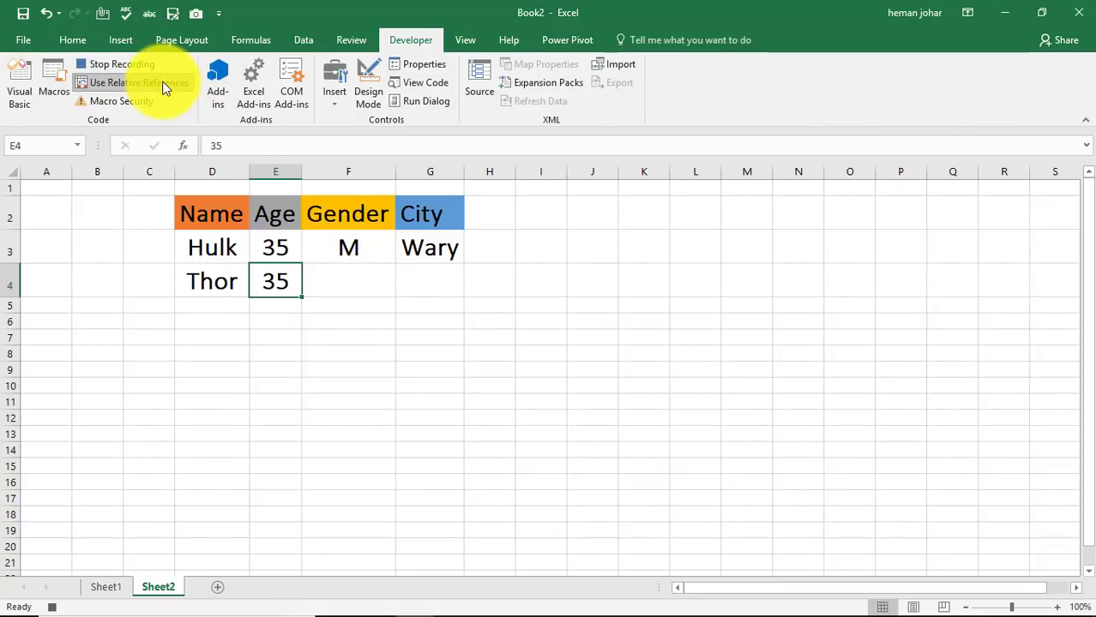
key("Right")
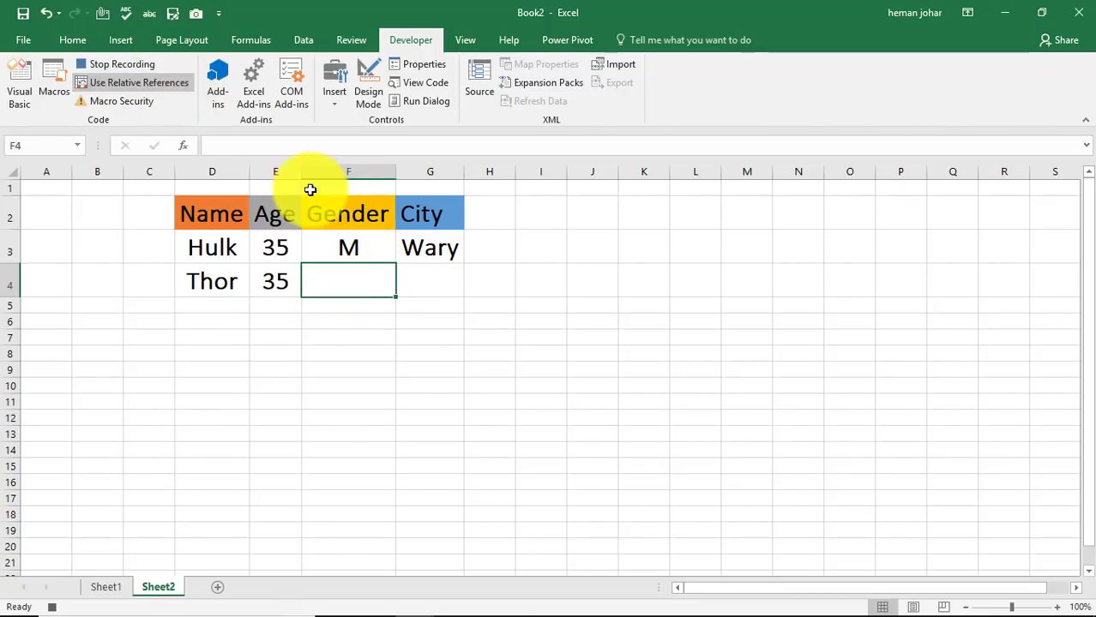
left_click(141, 84)
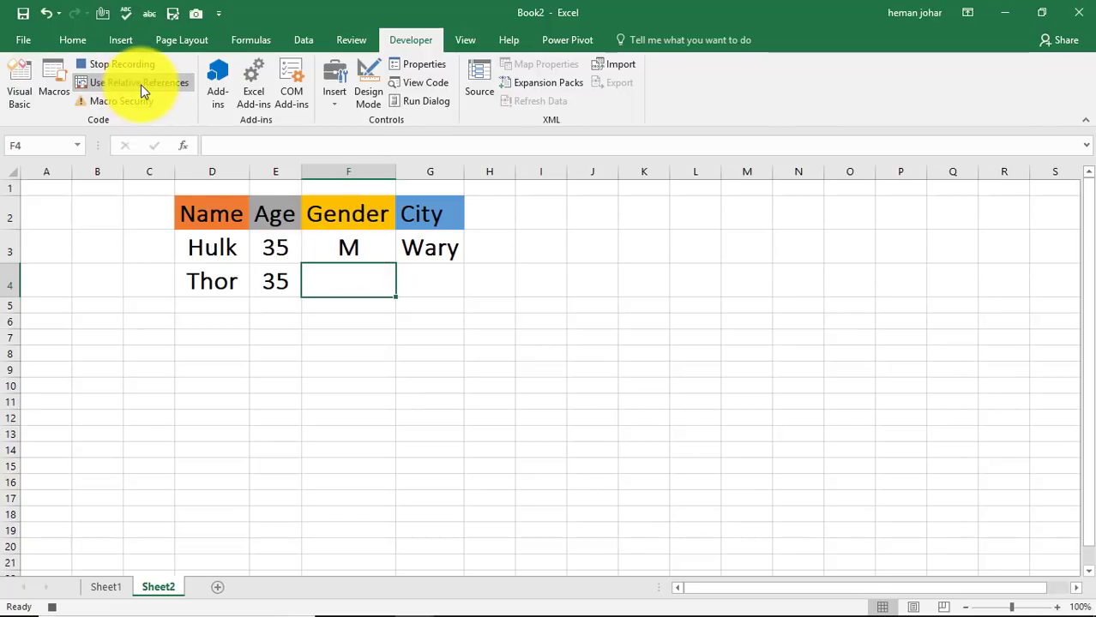
left_click(106, 588)
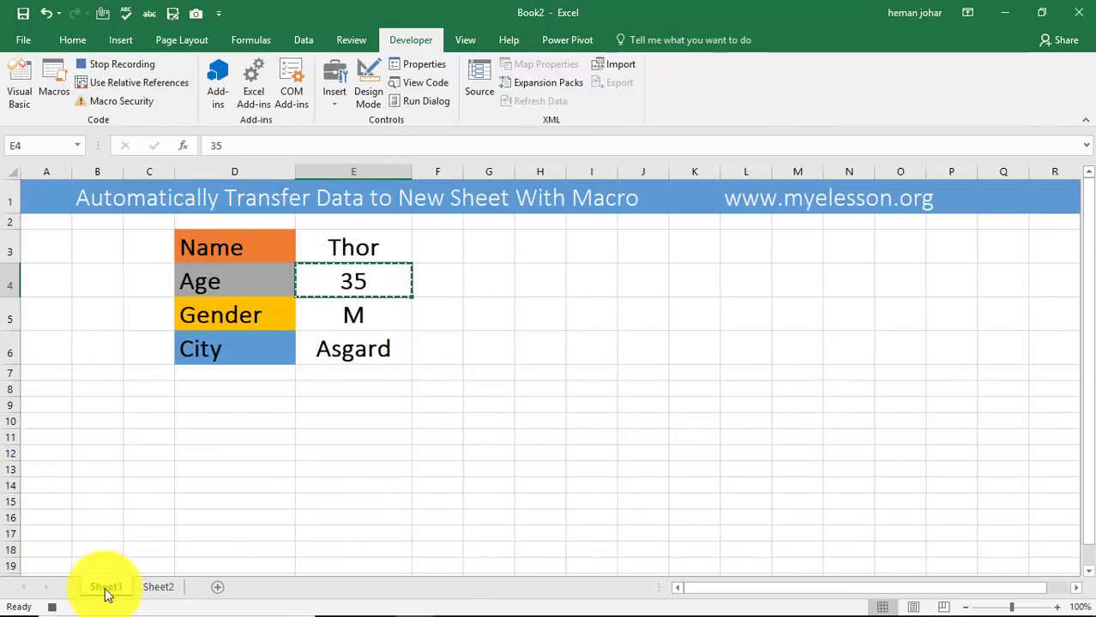
left_click(374, 311)
key("ctrl+c")
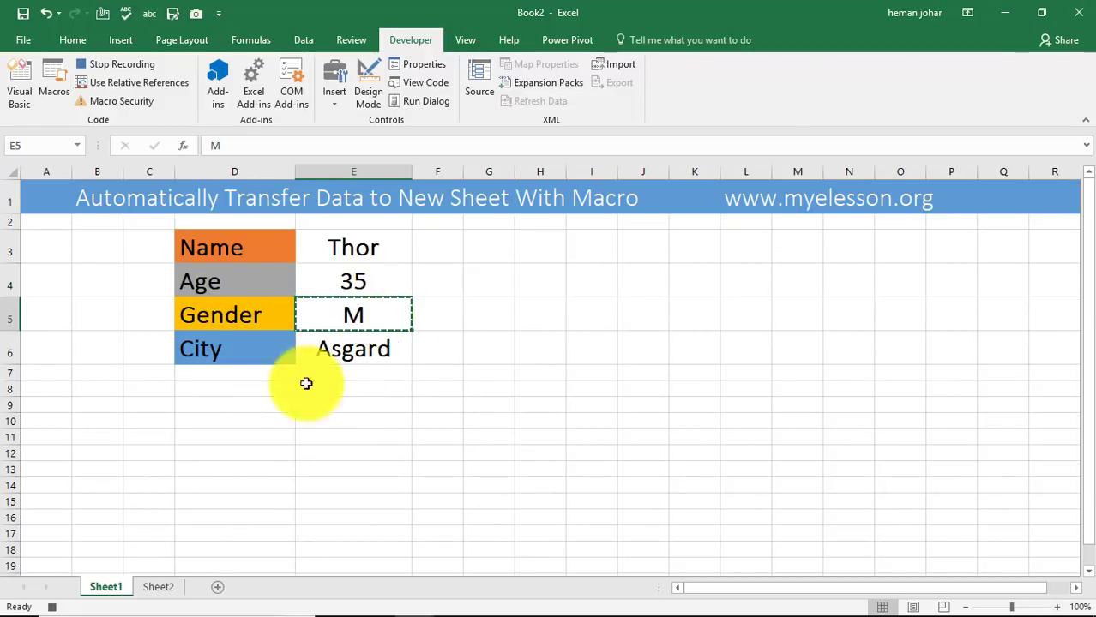
left_click(165, 590)
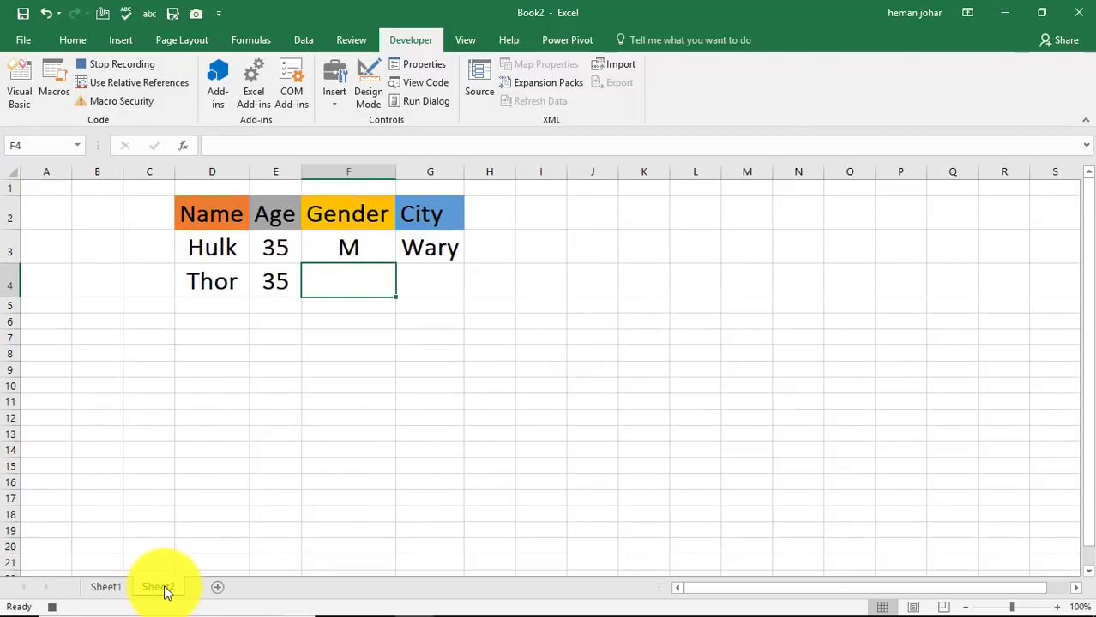
key("ctrl+v")
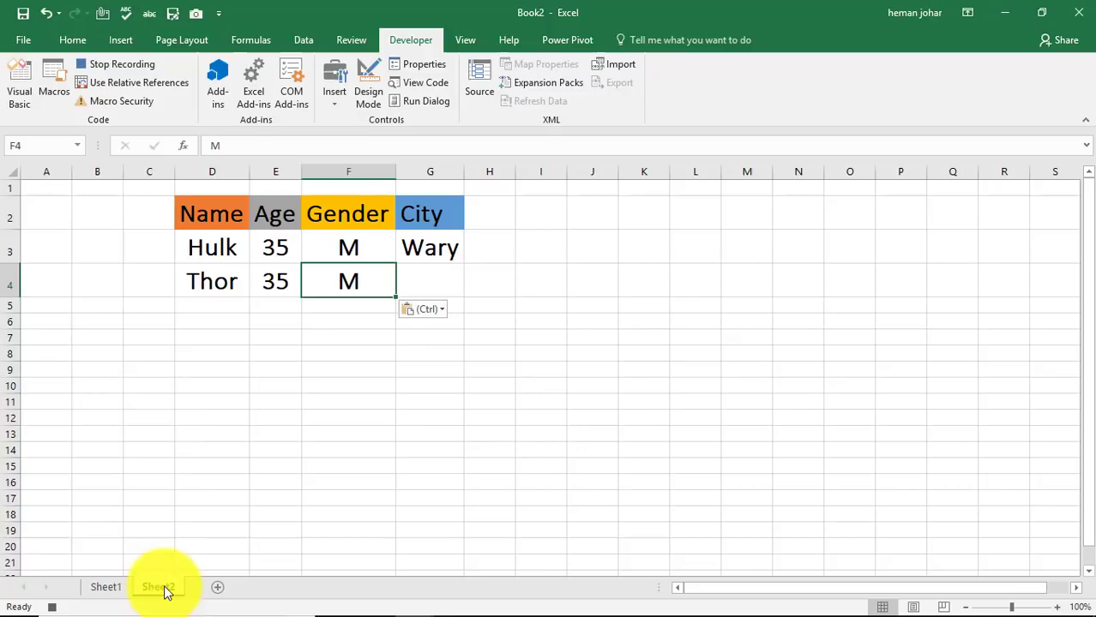
Copy city Asgard from the form into the new row's City cell.
left_click(167, 83)
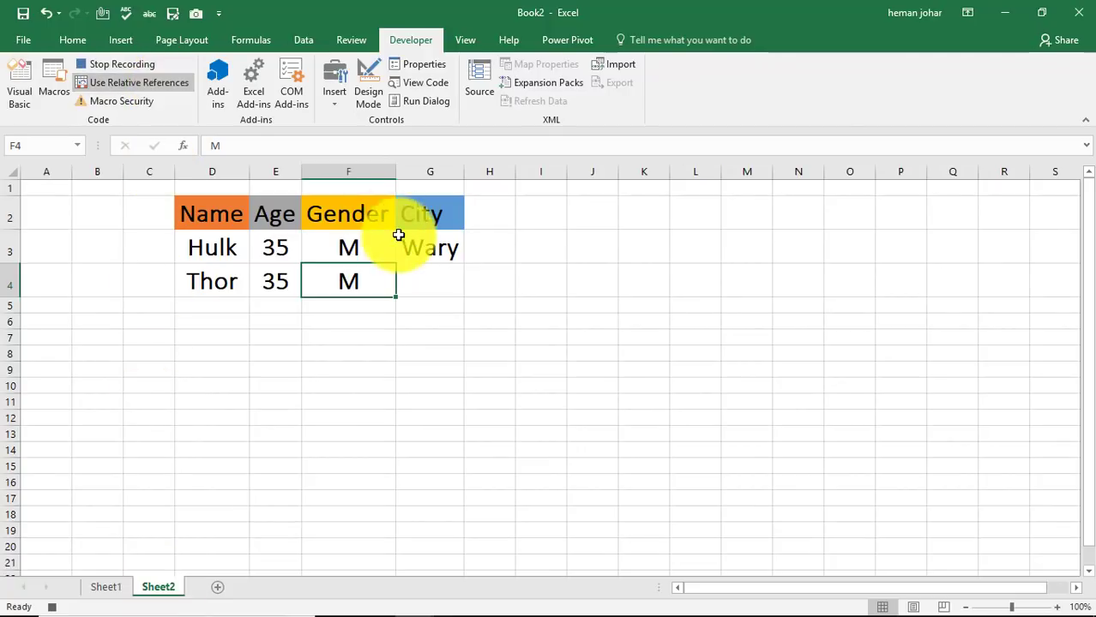
left_click(431, 276)
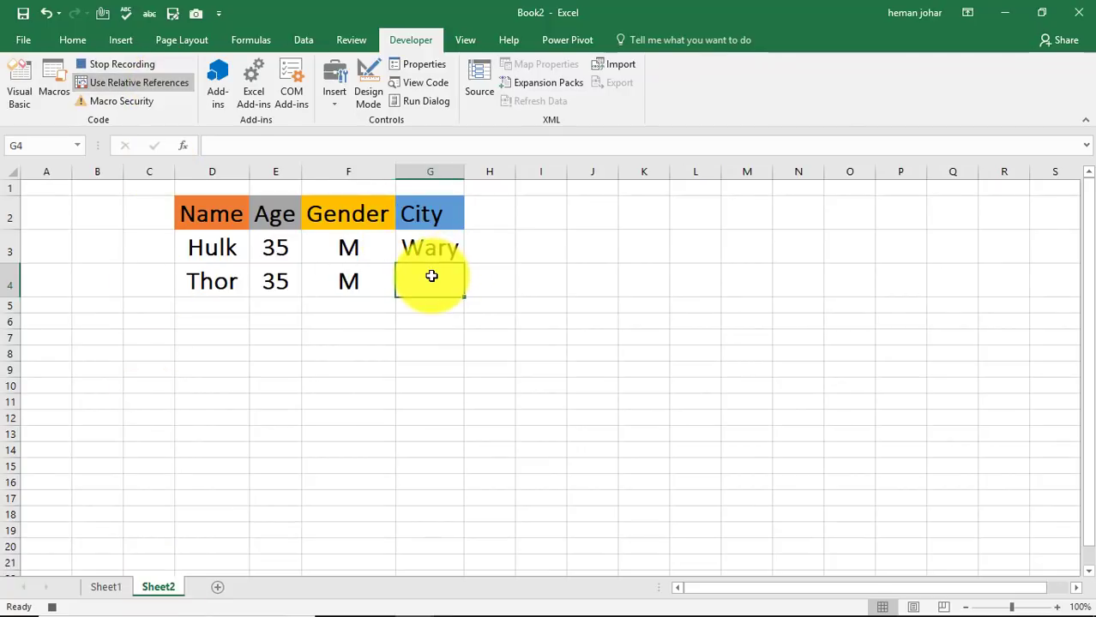
left_click(168, 82)
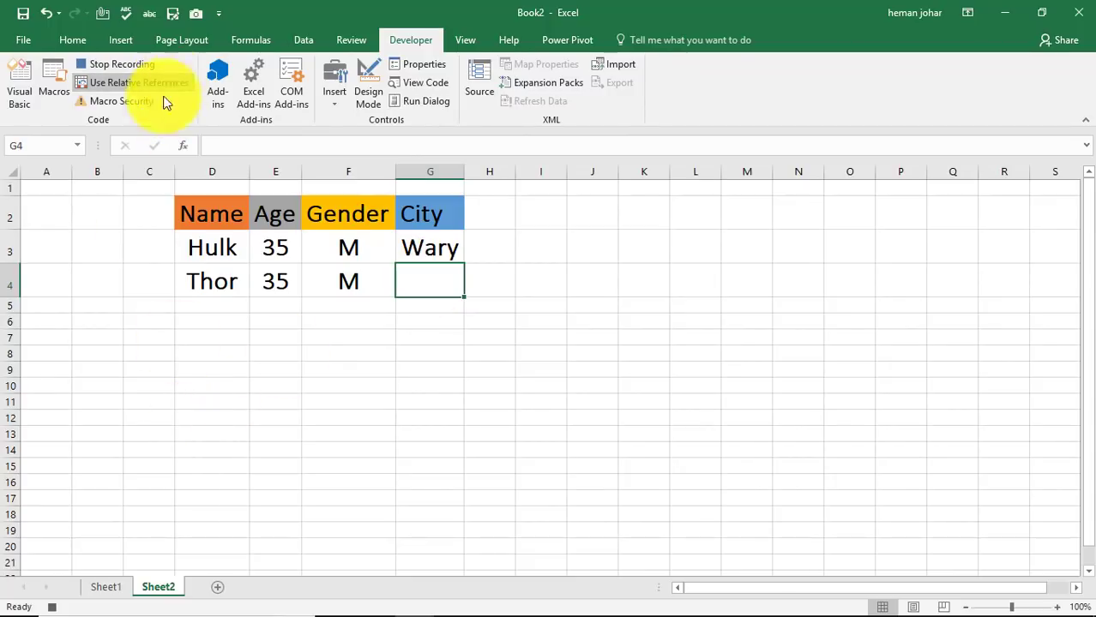
left_click(103, 589)
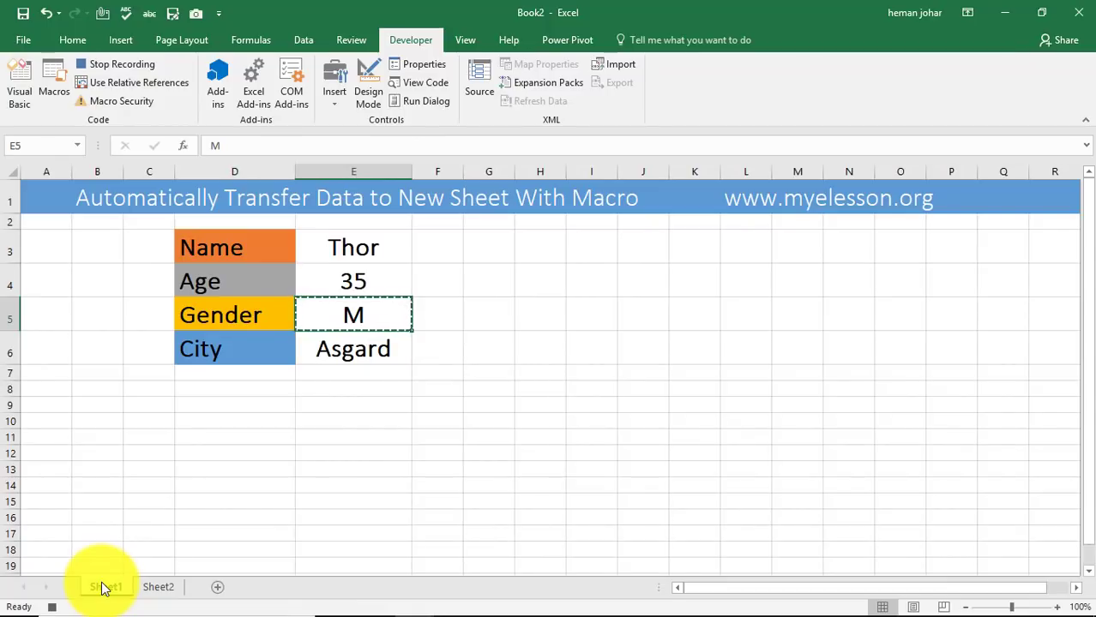
key("ctrl+c")
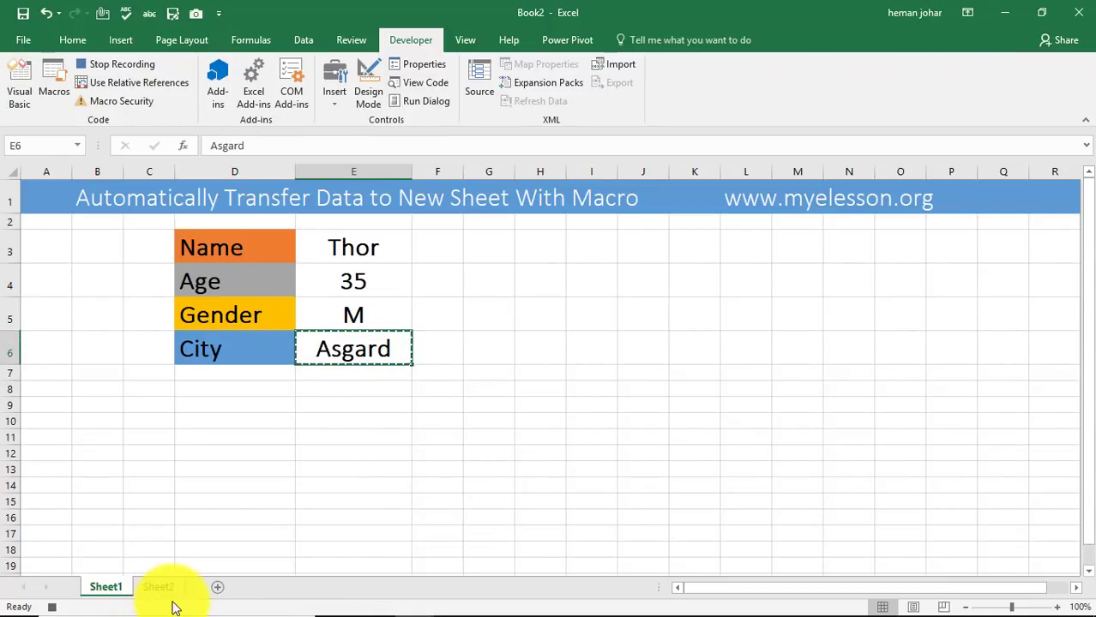
left_click(159, 590)
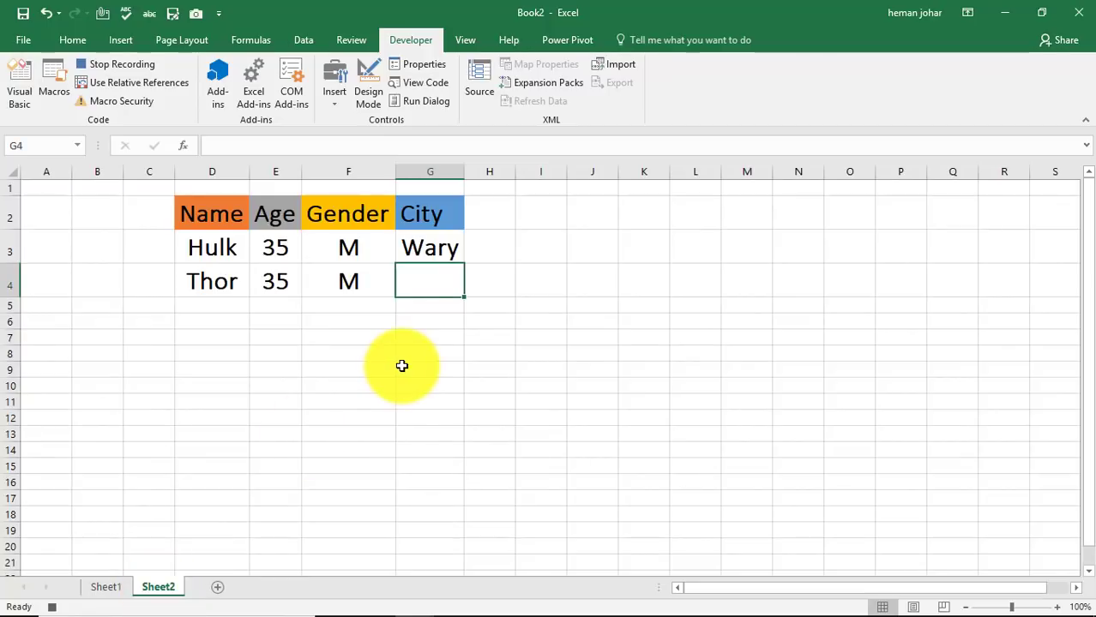
key("ctrl+v")
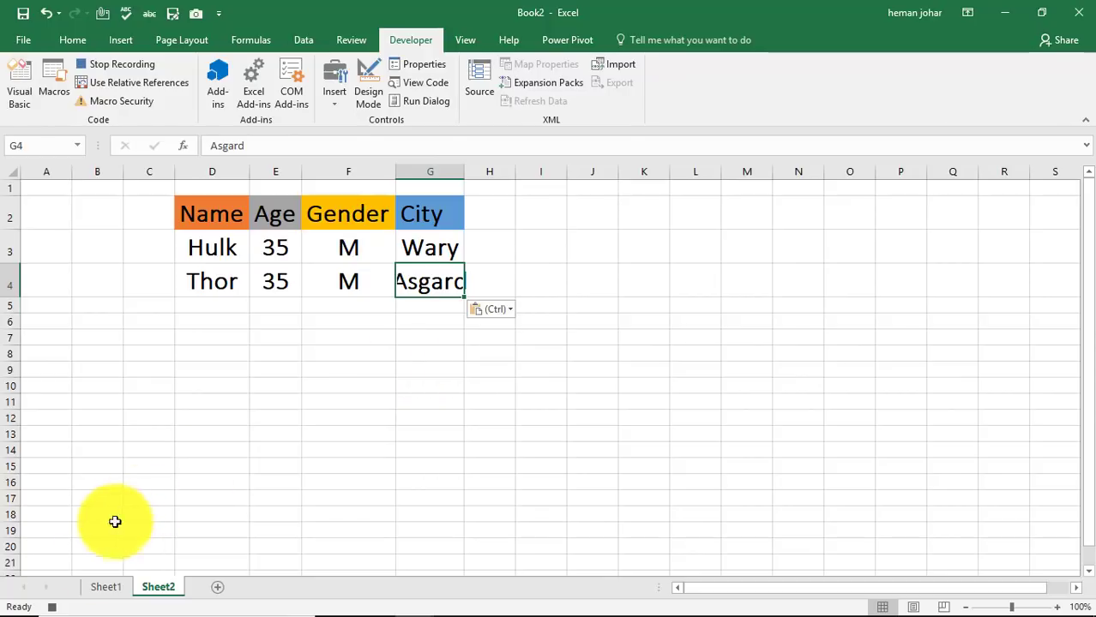
Clear the Thor values from E3:E6 on the form and stop recording the MD macro.
left_click(108, 588)
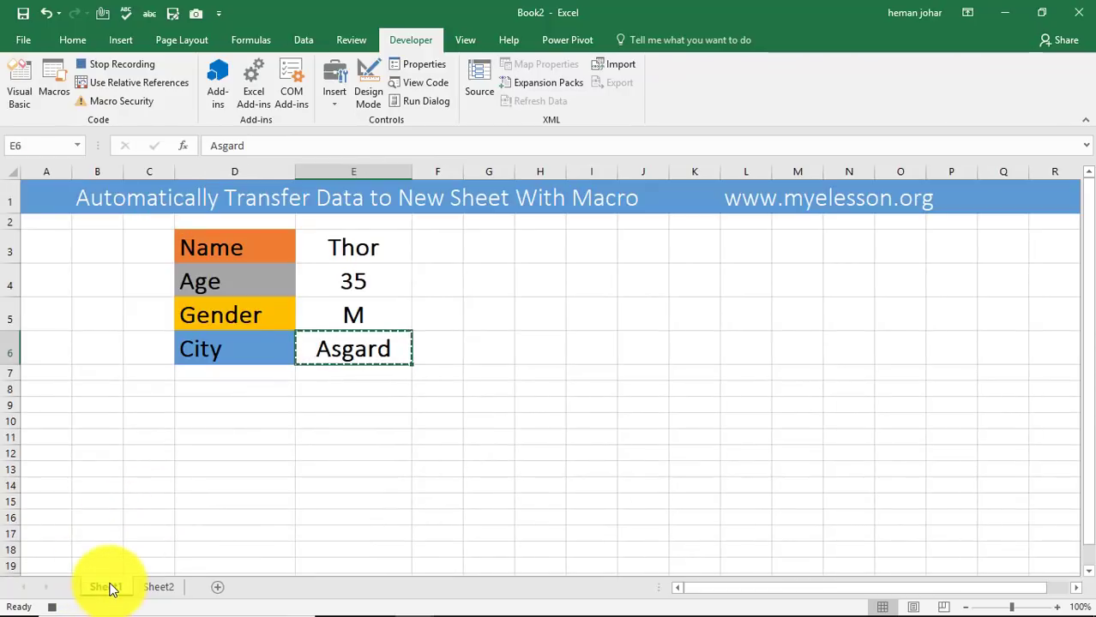
left_click(340, 253)
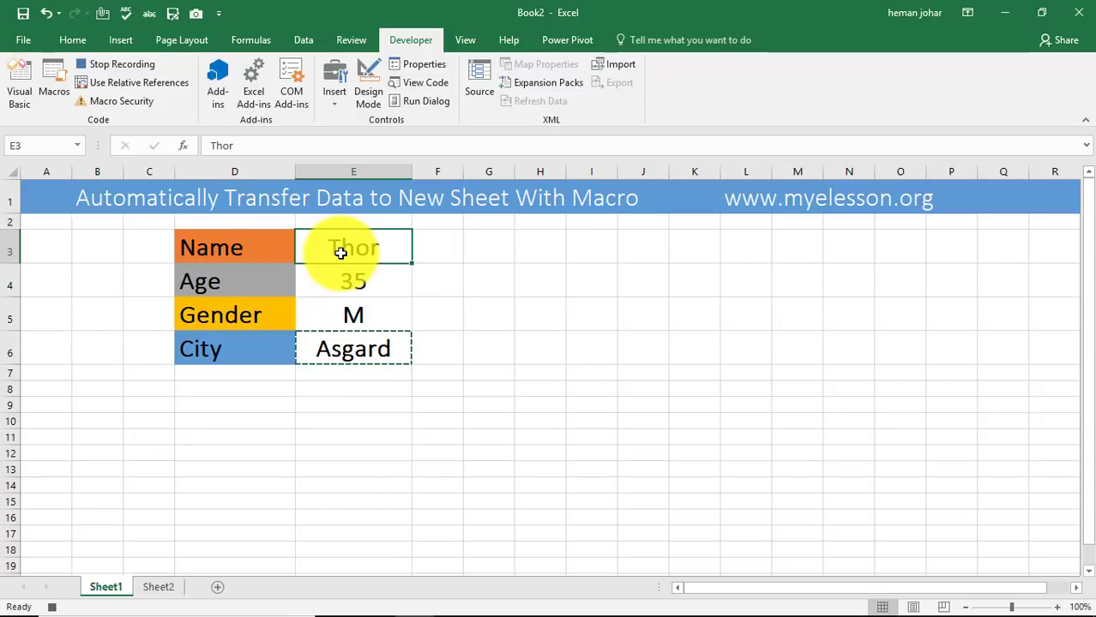
key("shift+Down")
key("shift+Down")
key("shift+Down")
key("Delete")
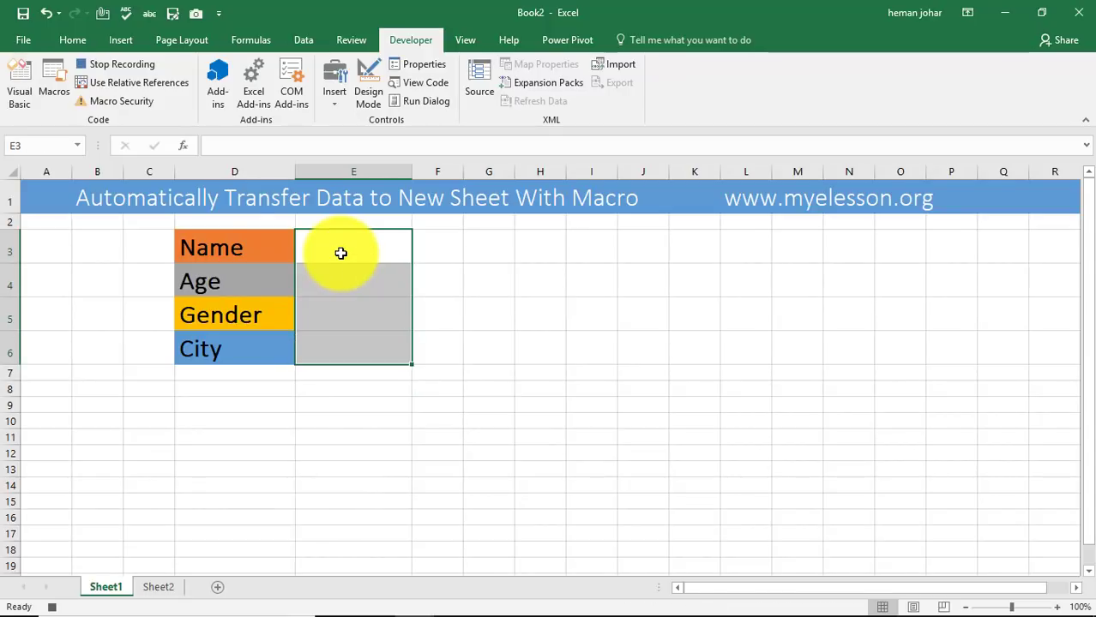
left_click(361, 251)
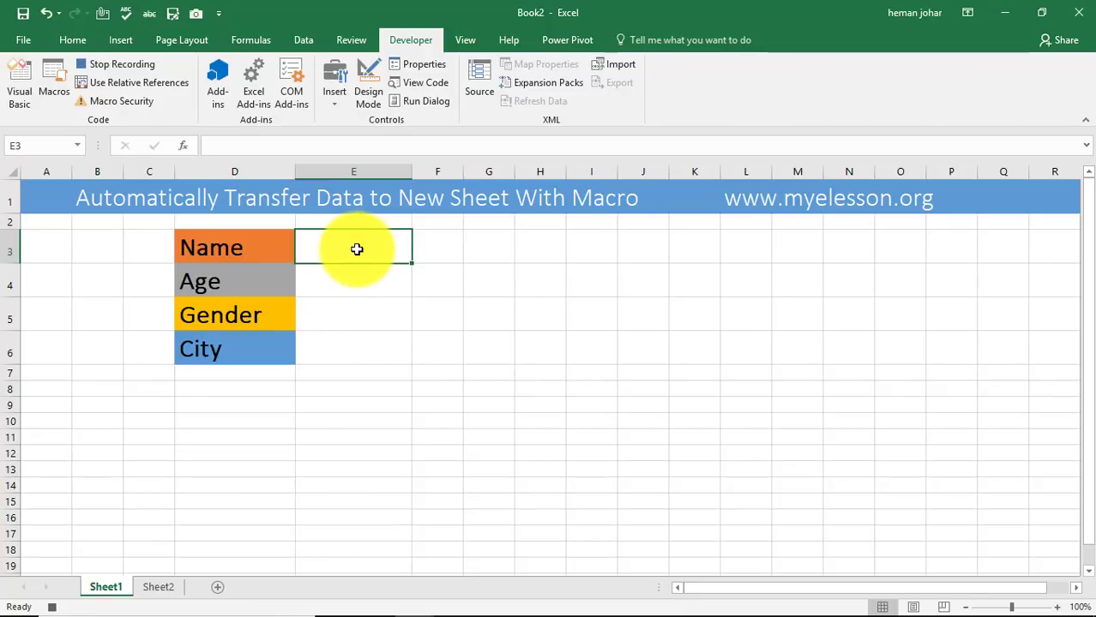
left_click(138, 64)
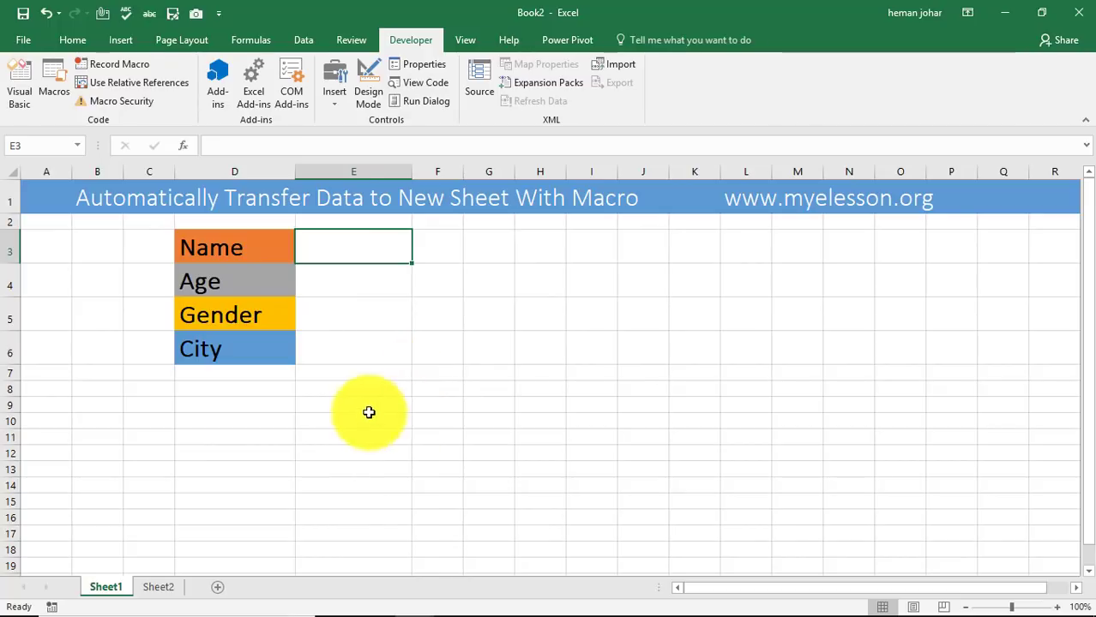
left_click(550, 247)
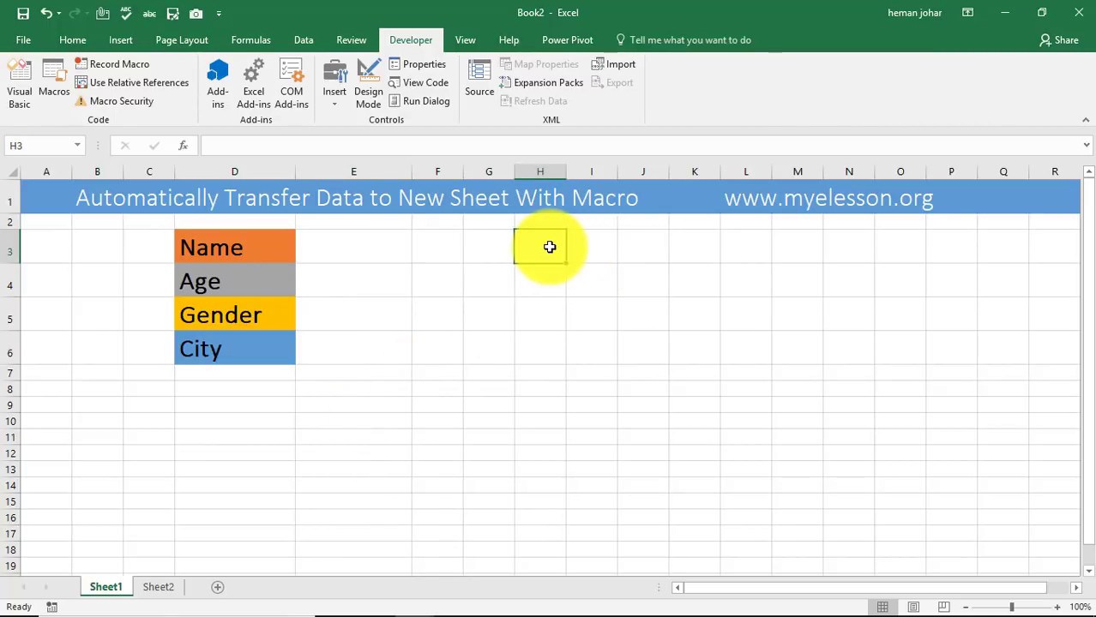
left_click(331, 100)
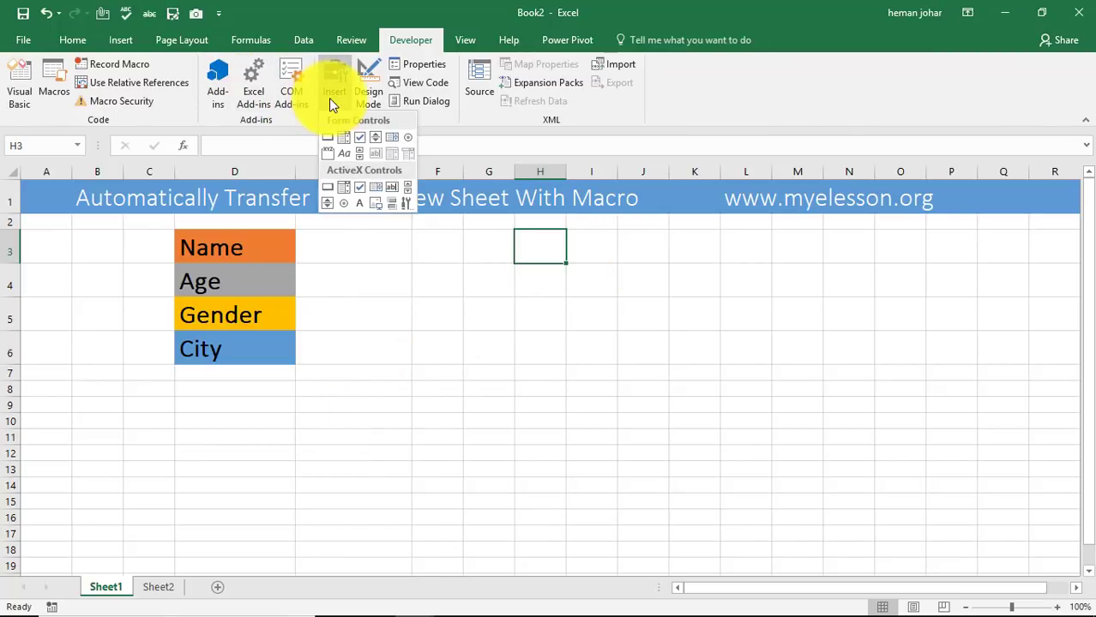
left_click(331, 189)
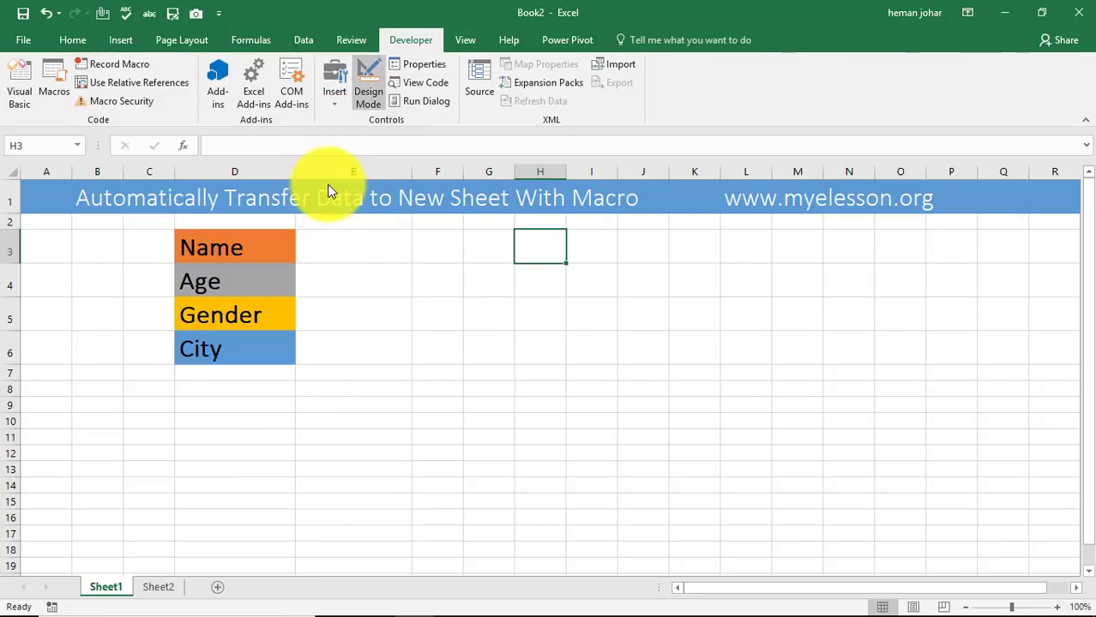
left_click(539, 243)
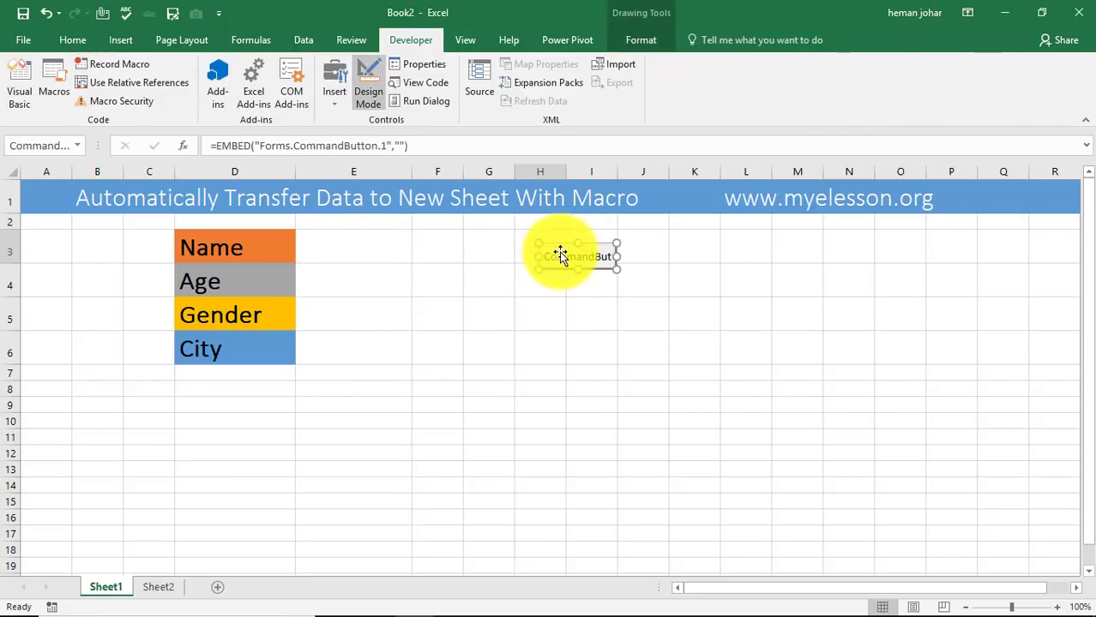
right_click(559, 252)
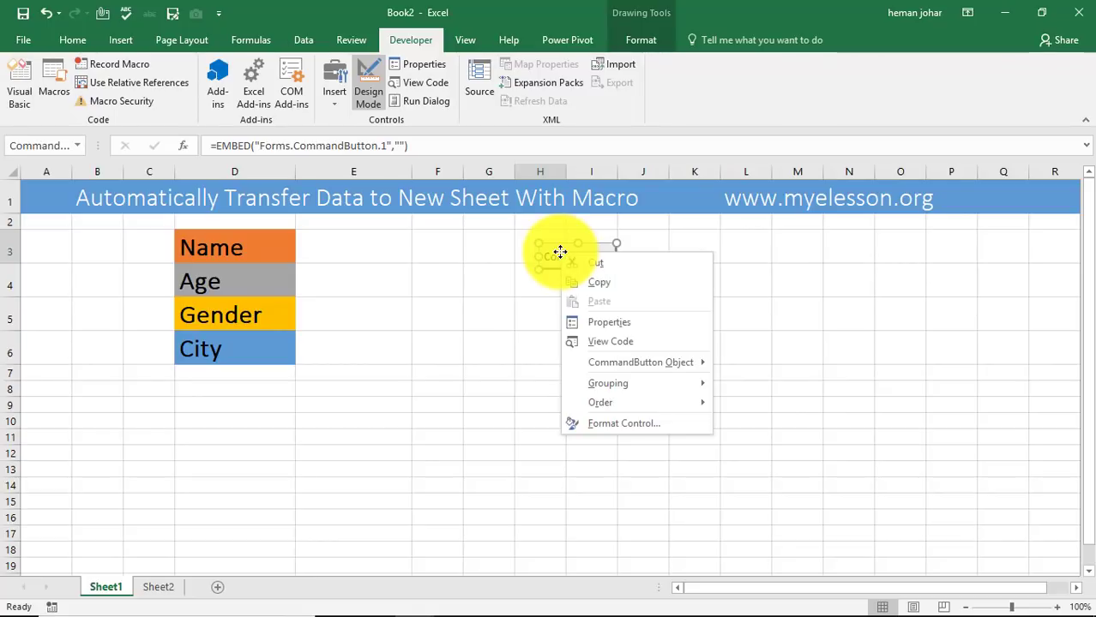
left_click(559, 251)
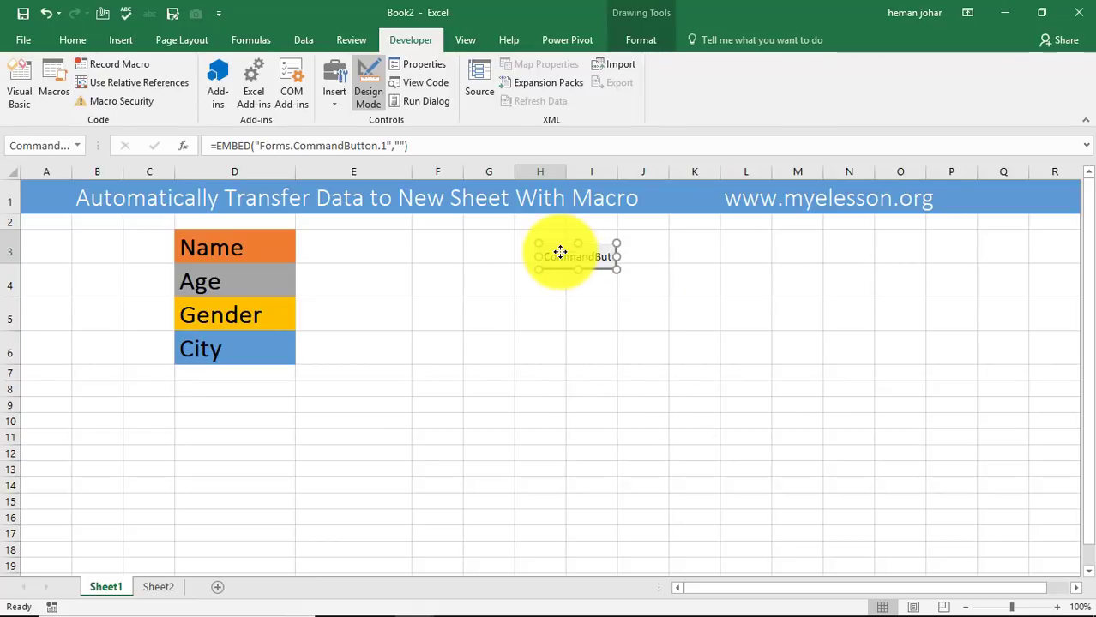
key("Delete")
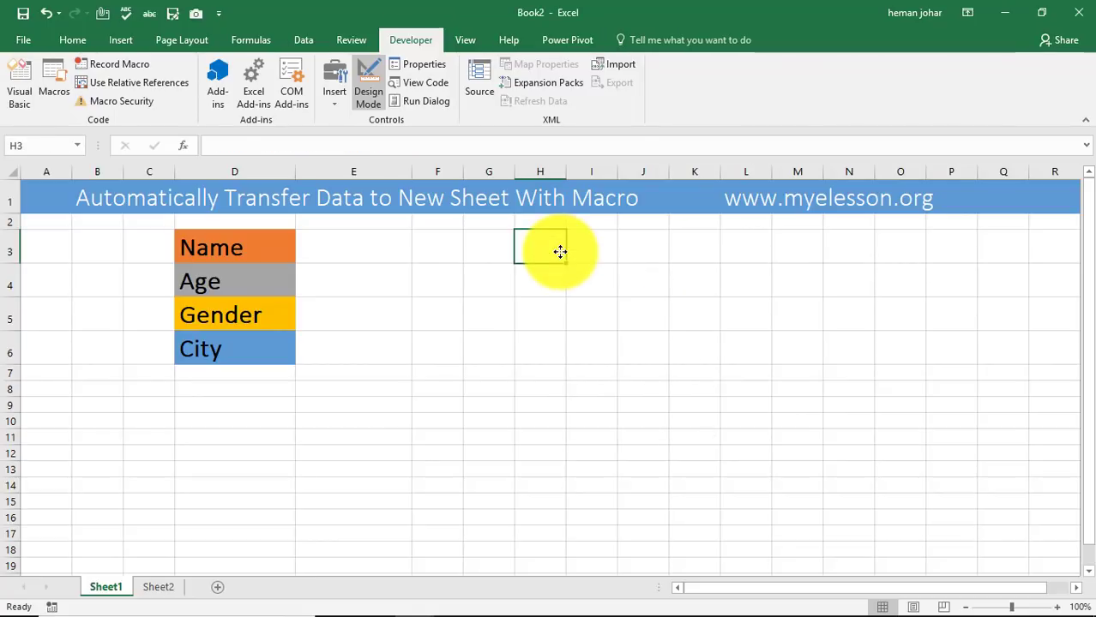
Insert a form button near H3 and assign it the MD macro.
left_click(337, 104)
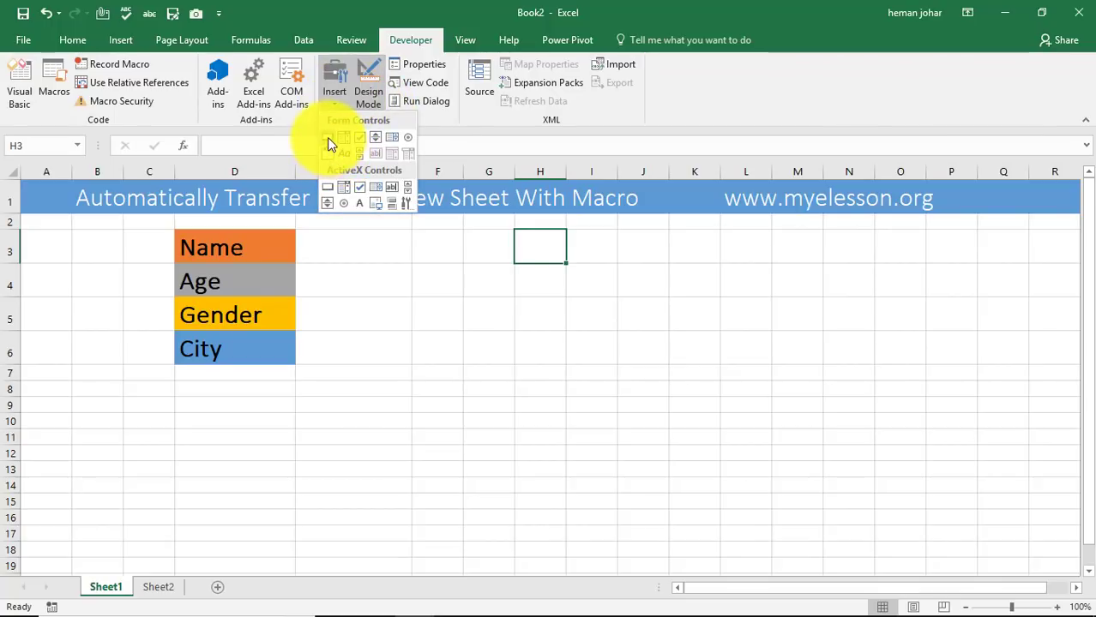
left_click(327, 138)
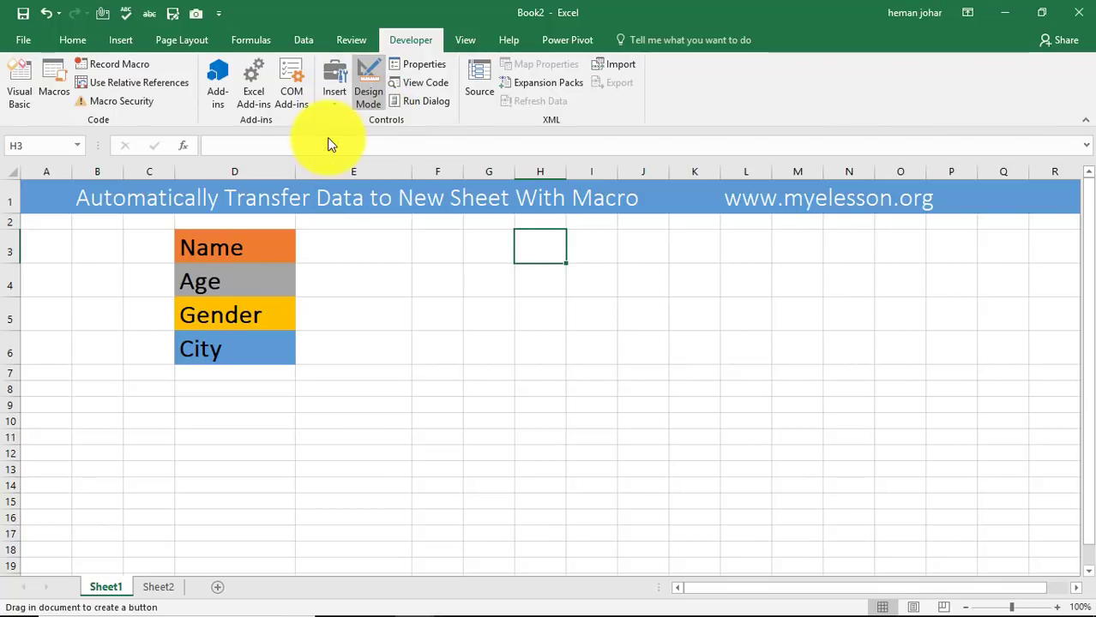
left_click(545, 250)
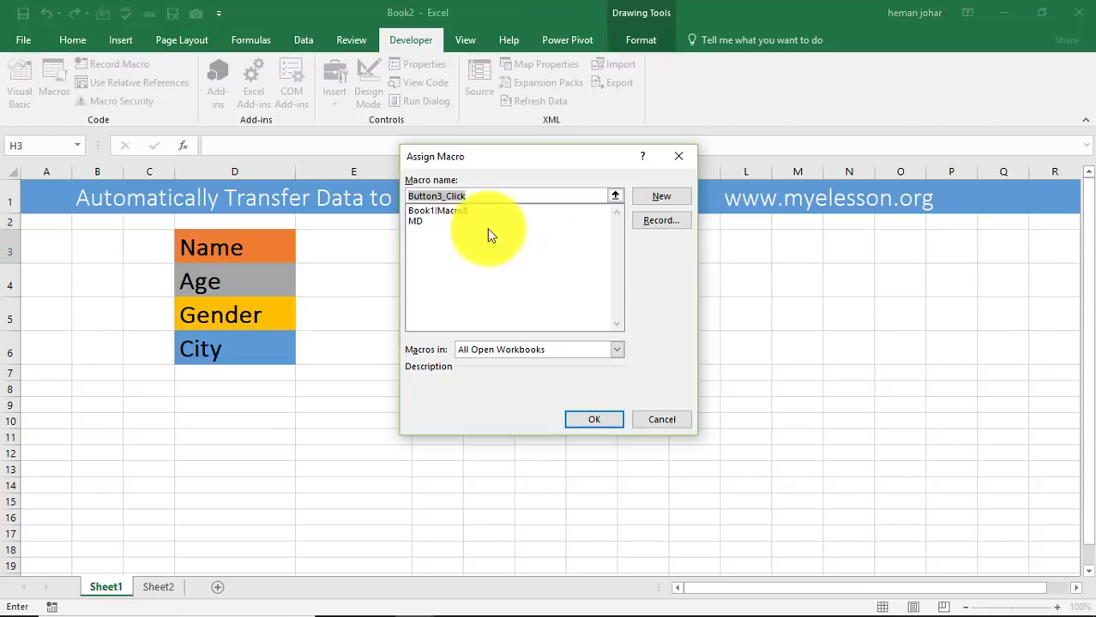
left_click(421, 221)
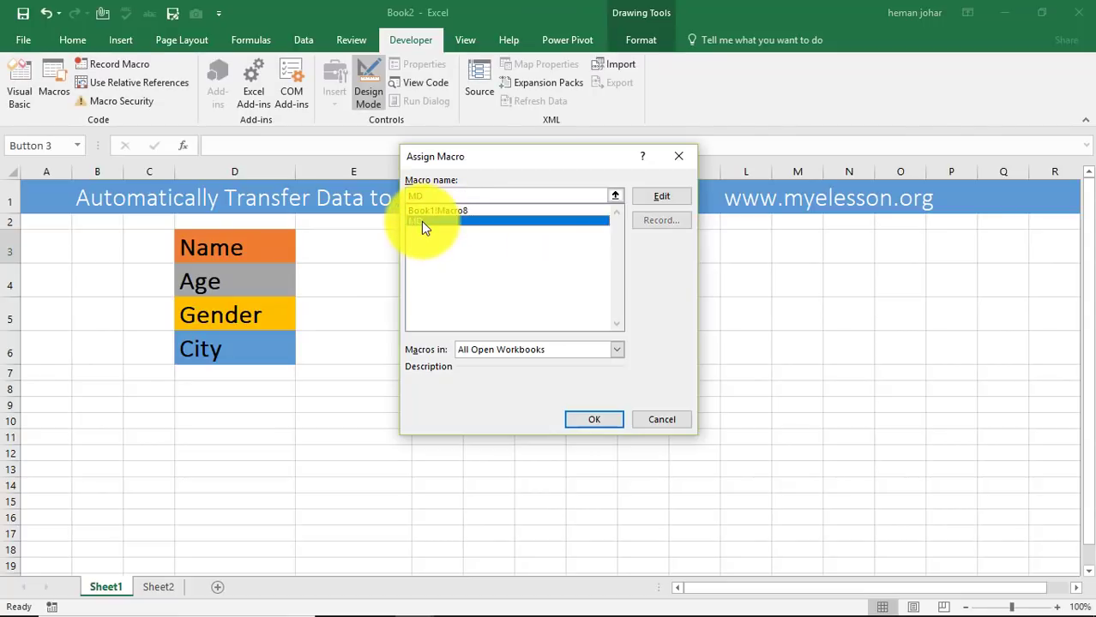
left_click(598, 422)
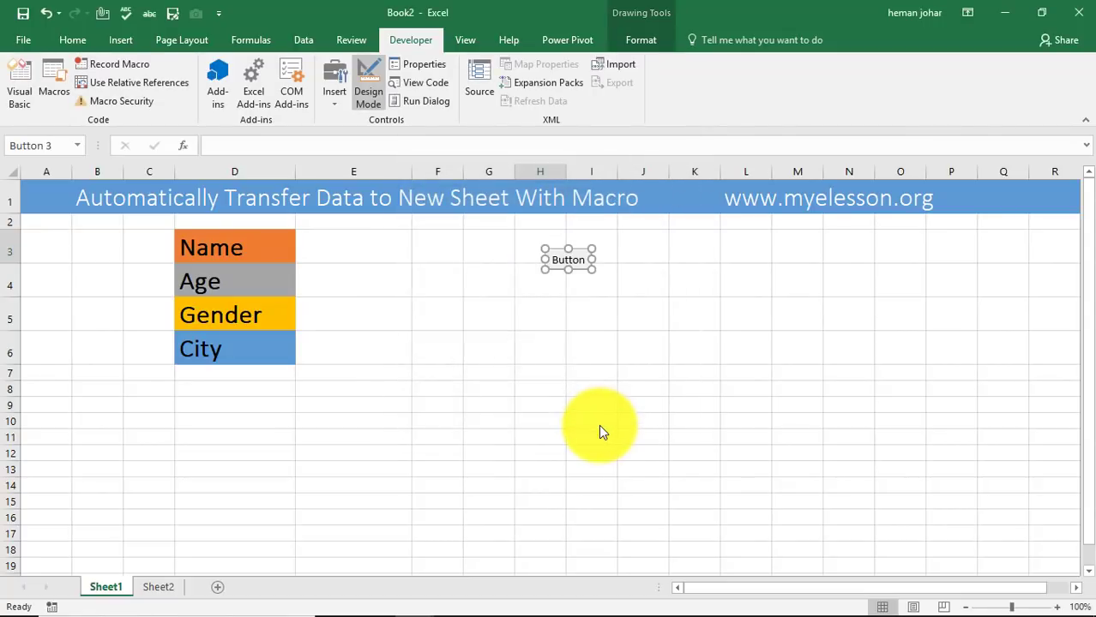
Reassign the MD macro to the button through its Assign Macro option, then deselect it.
right_click(583, 263)
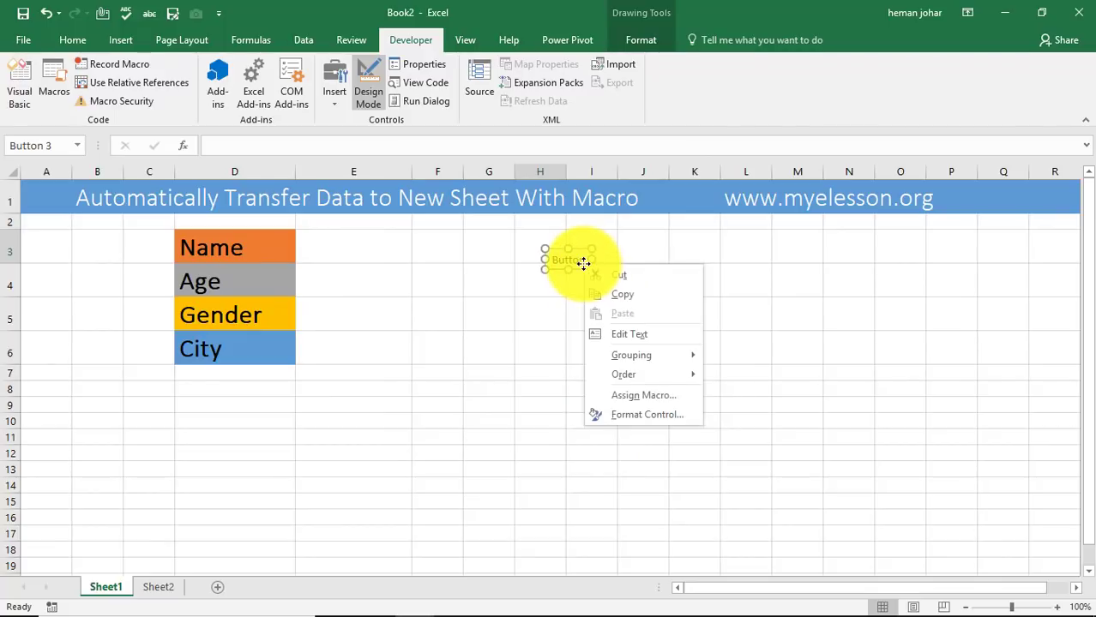
left_click(623, 397)
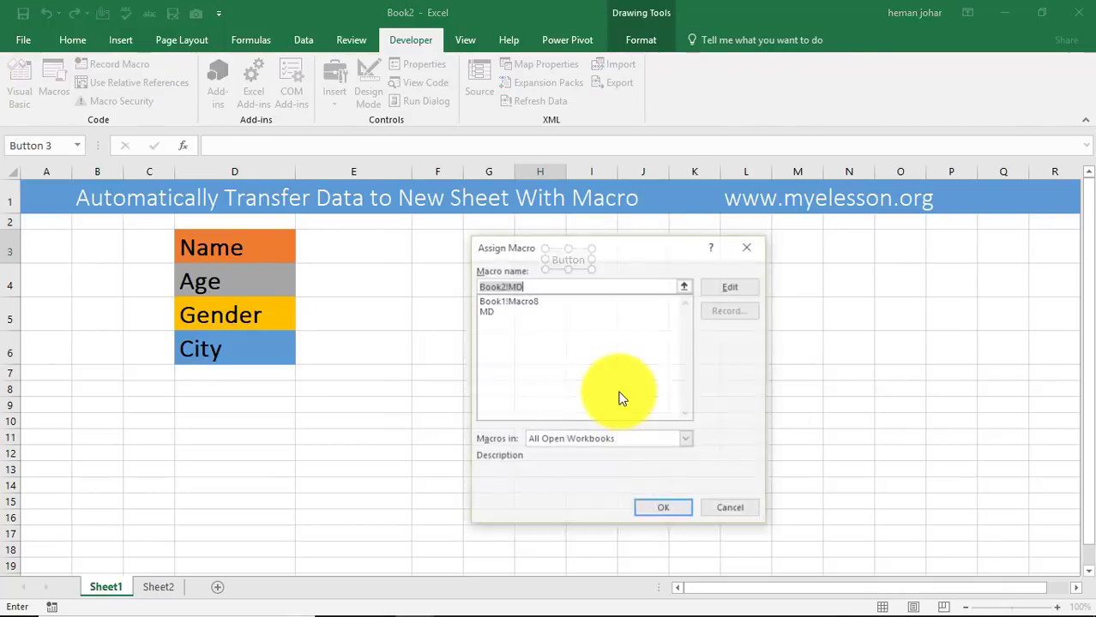
left_click(486, 311)
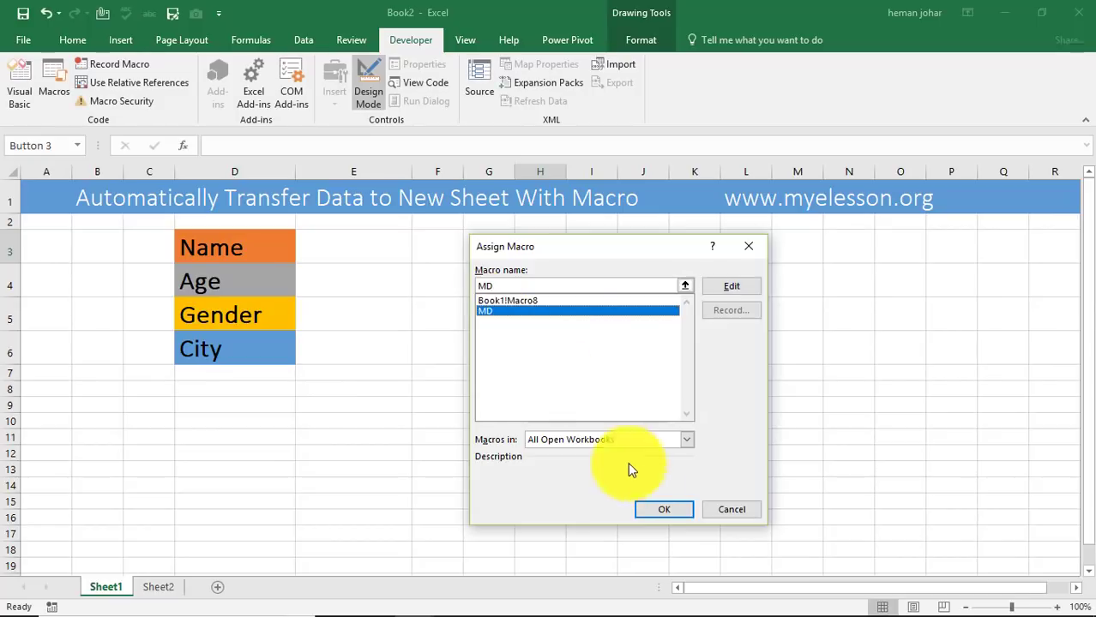
left_click(665, 509)
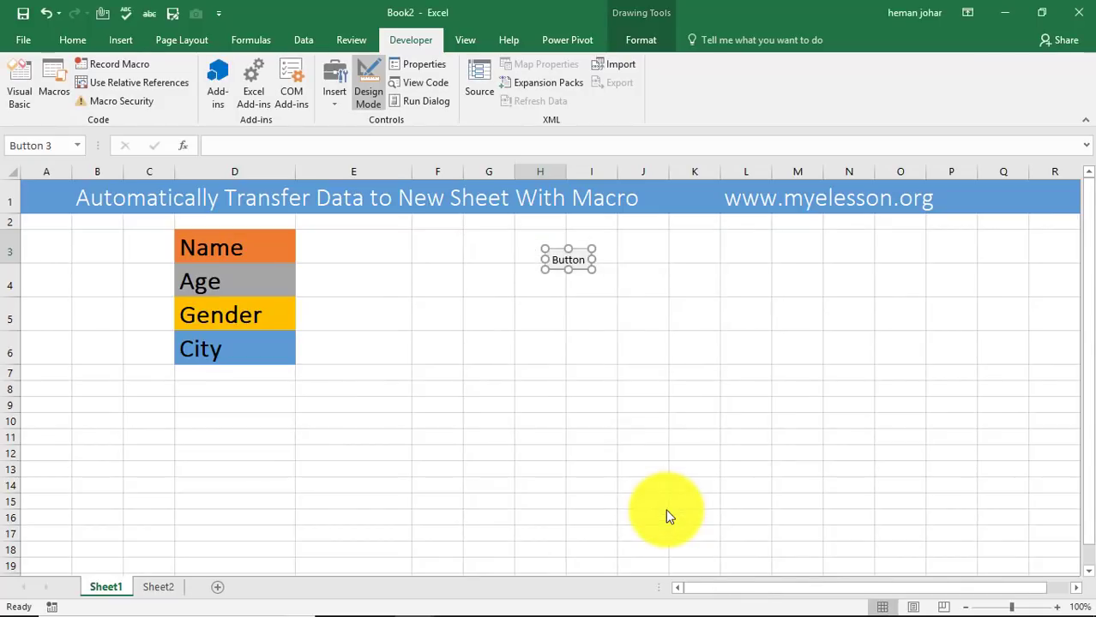
left_click(616, 339)
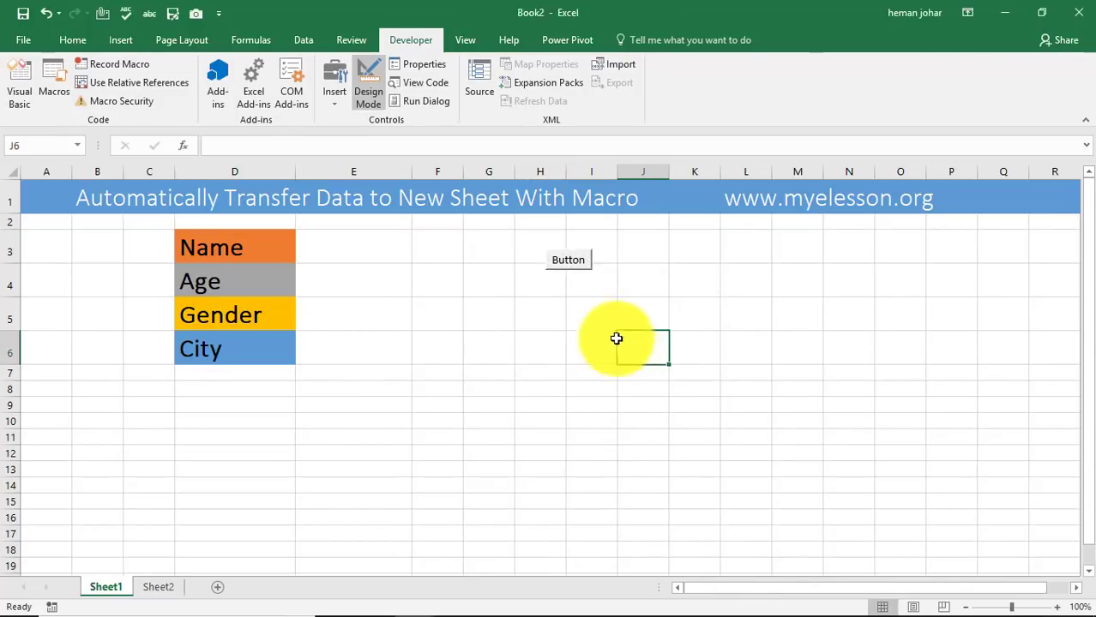
Enter a name, age 55, gender M and city Disneyland in E3:E6, then widen column E.
left_click(343, 252)
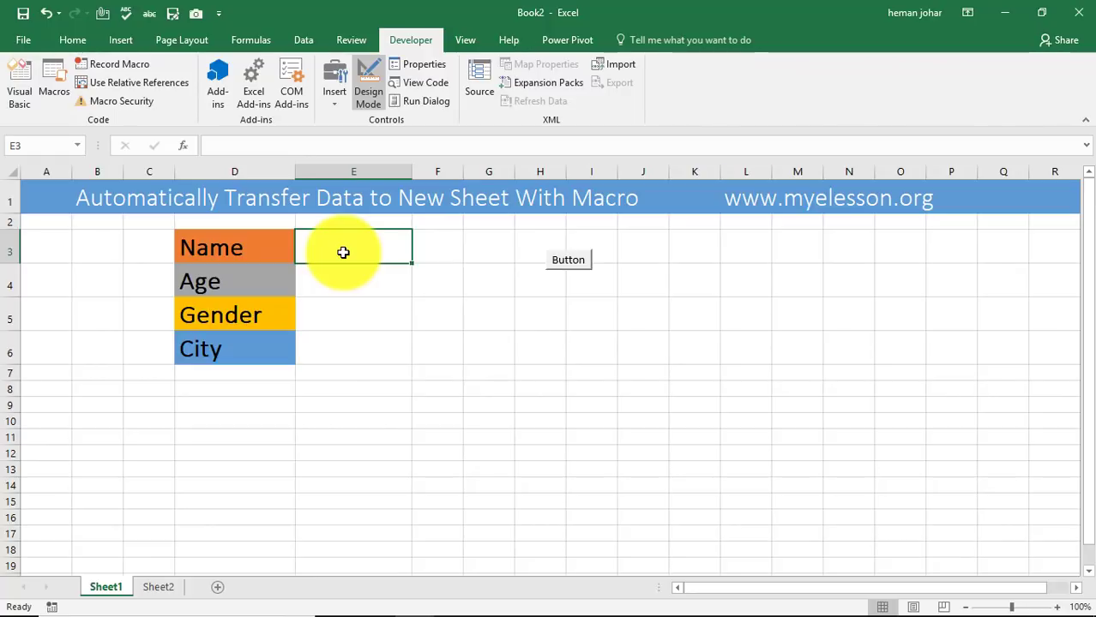
type("Mickey")
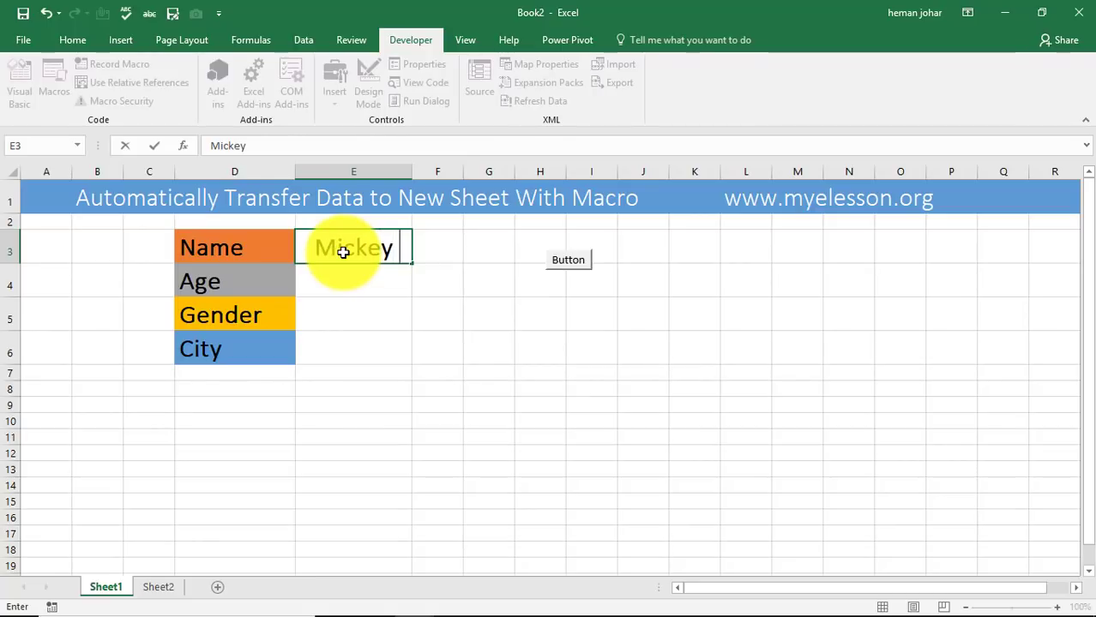
type(" M")
key("Return")
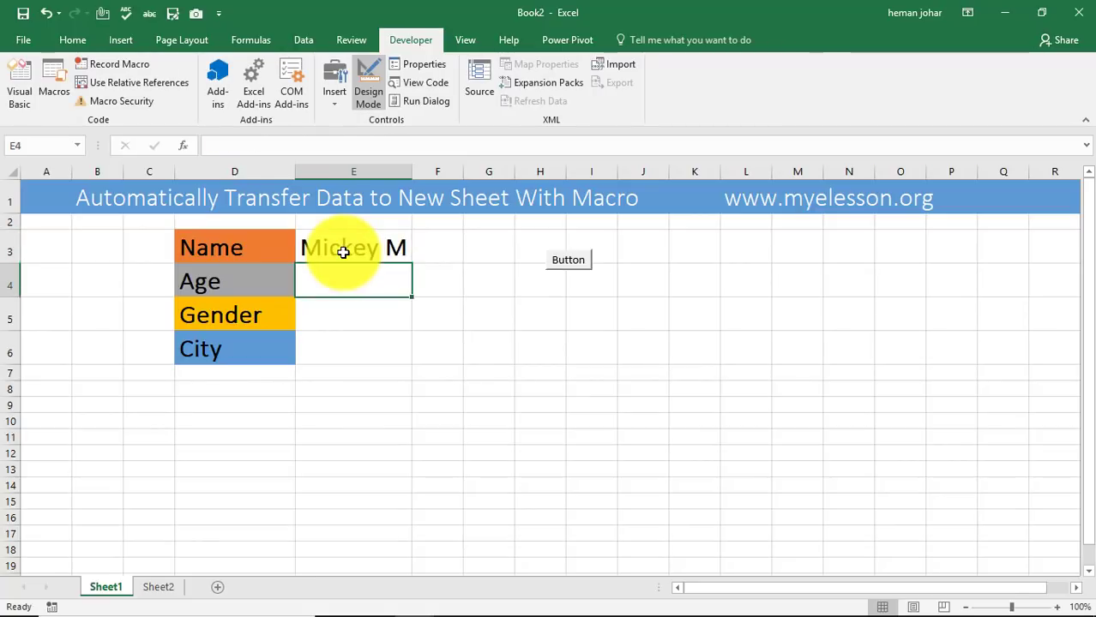
type("55")
key("Return")
type("M")
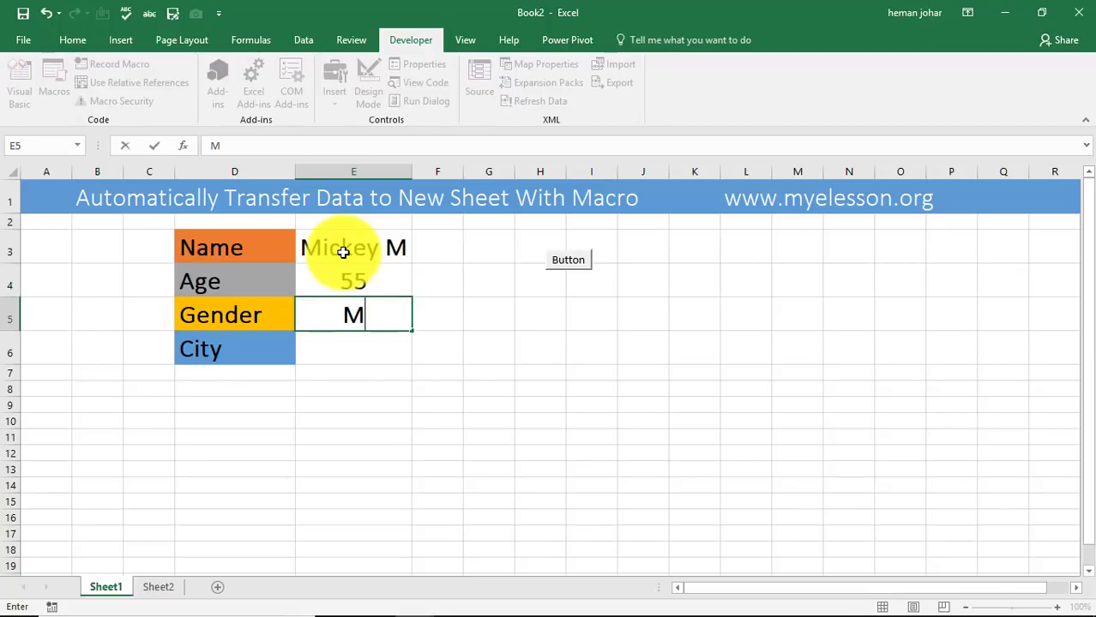
key("Return")
type("D")
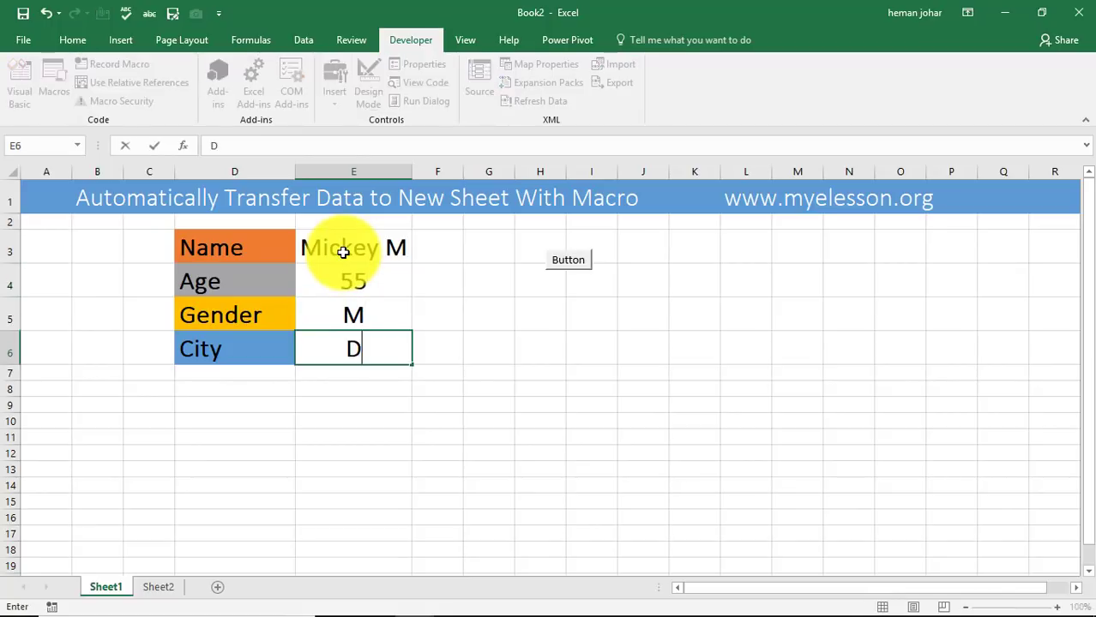
type("isney")
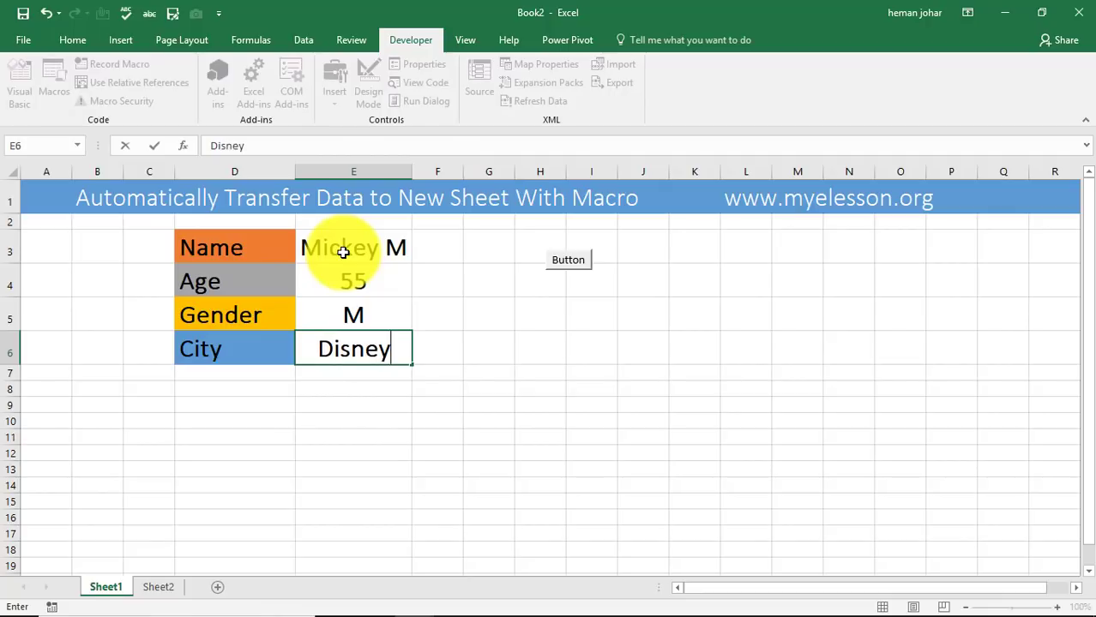
type("land")
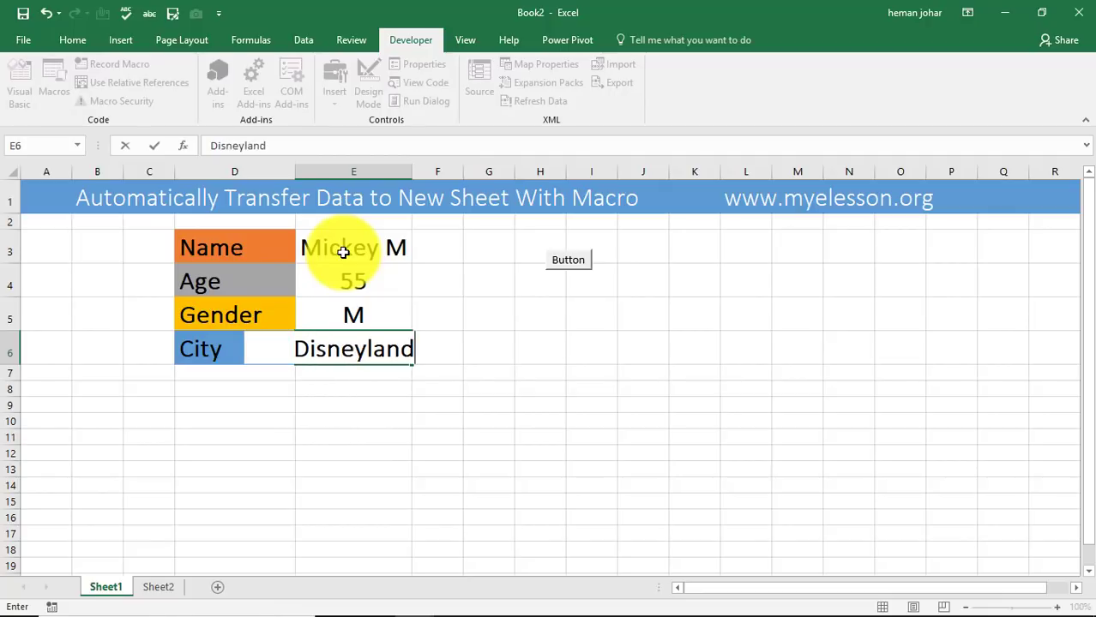
key("Return")
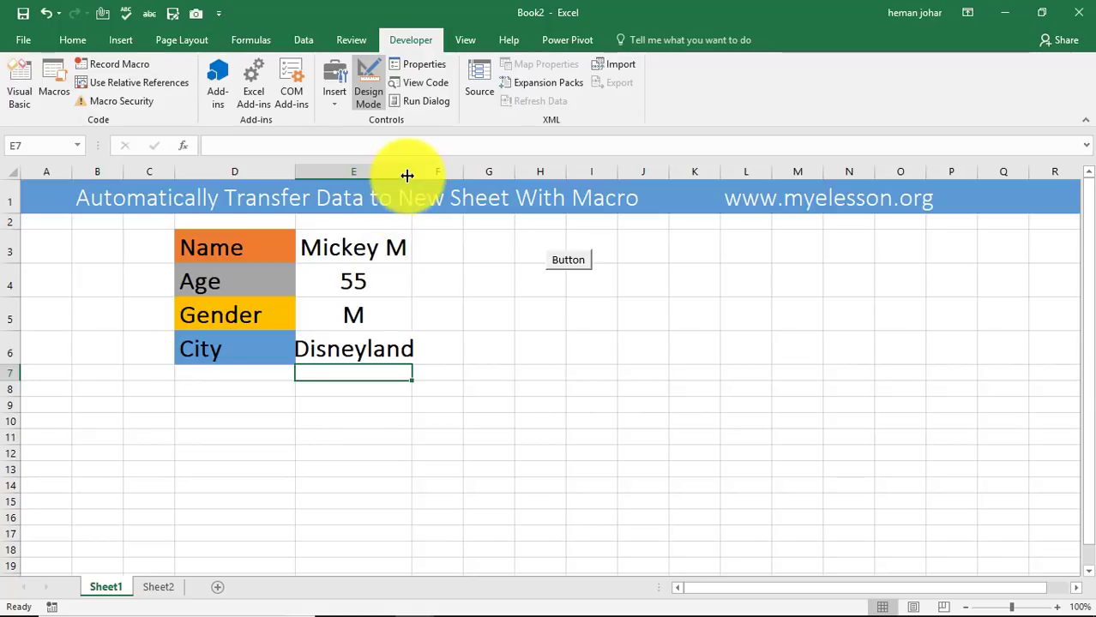
left_click_drag(413, 170, 429, 171)
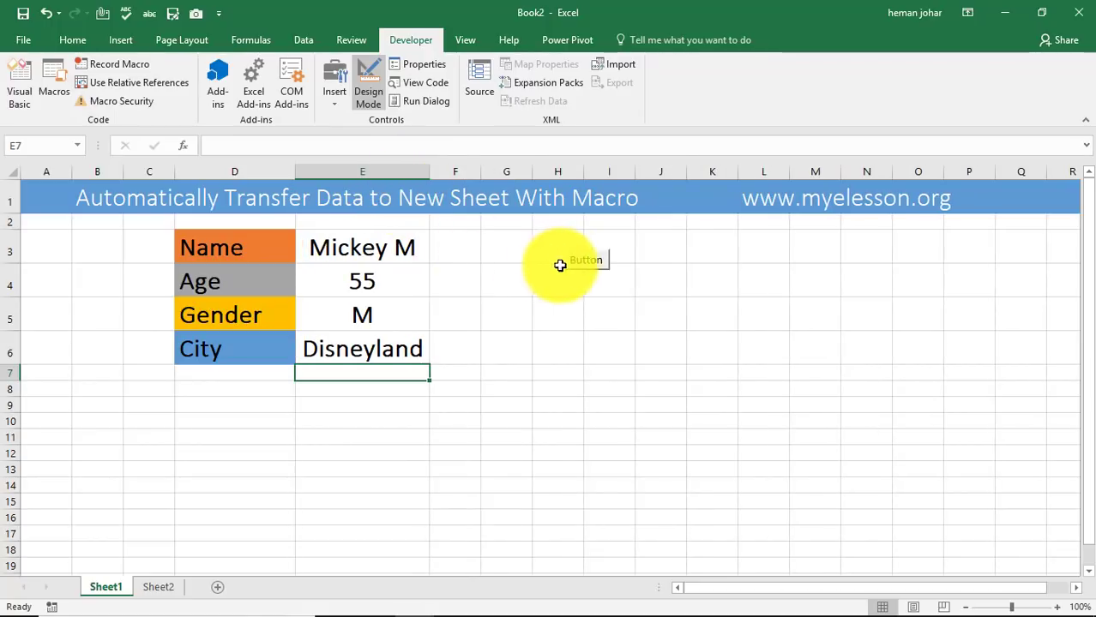
Run MD from the button to append the entry, then autofit Sheet2 columns D and G.
left_click(403, 255)
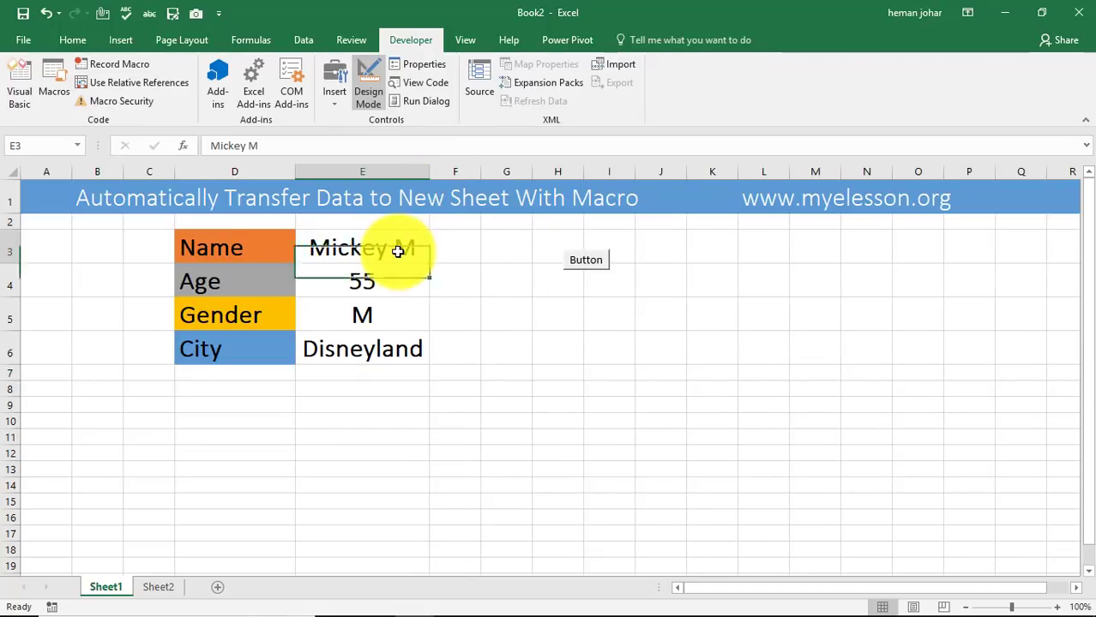
left_click(588, 264)
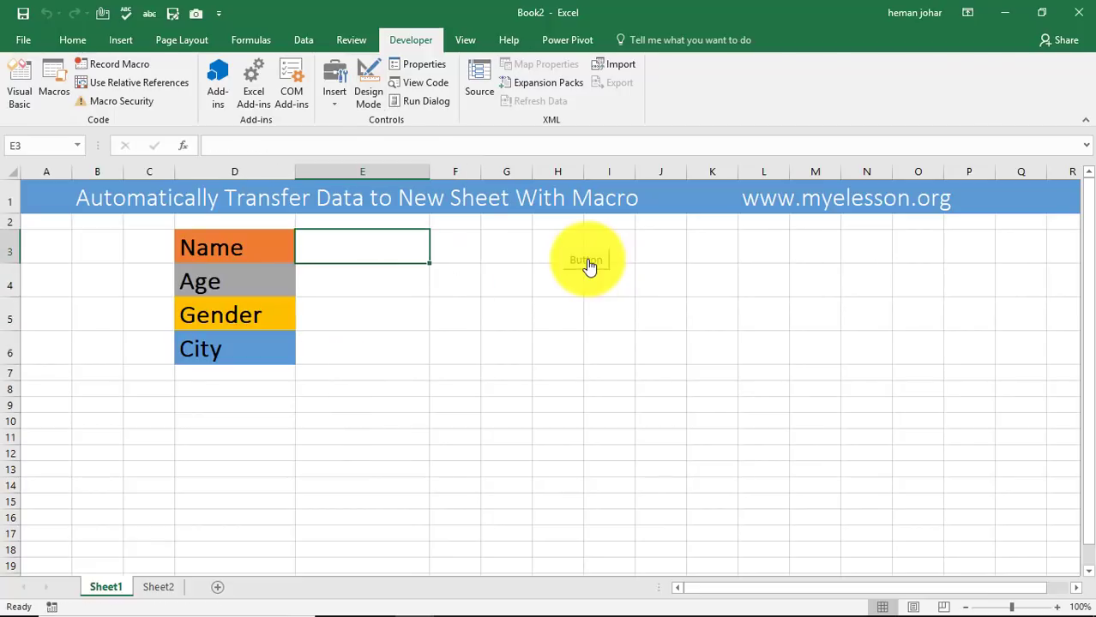
left_click(158, 588)
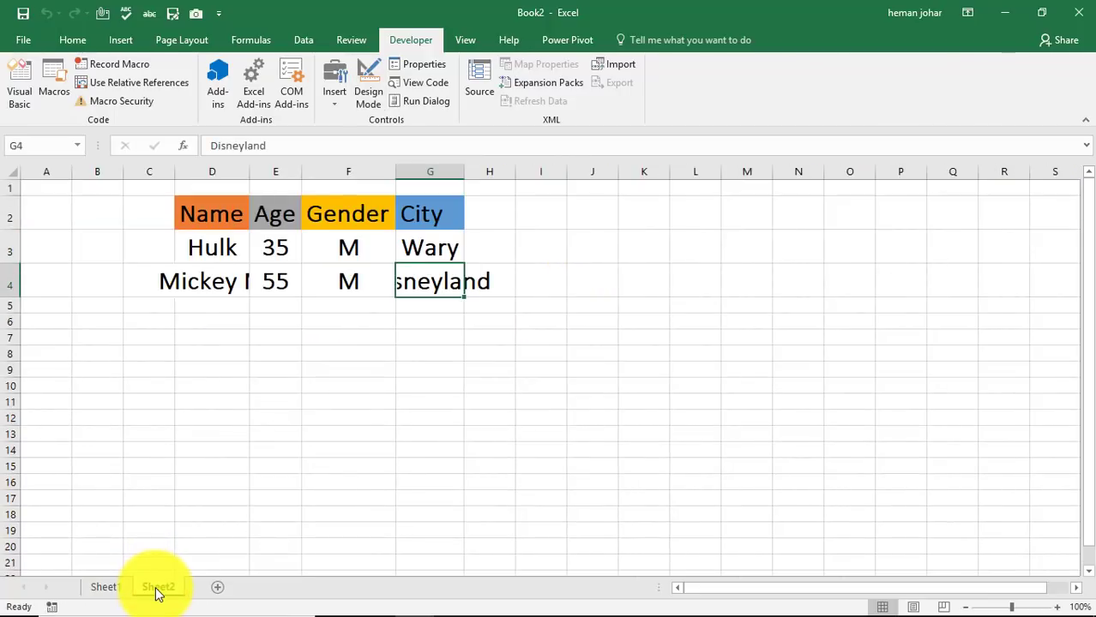
double_click(250, 165)
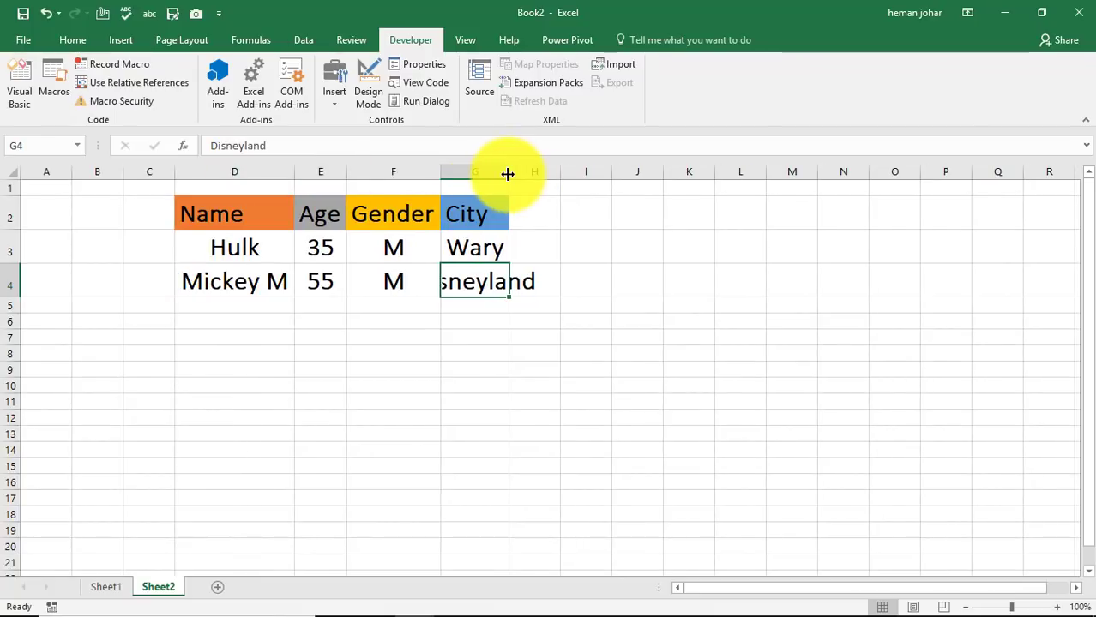
double_click(506, 173)
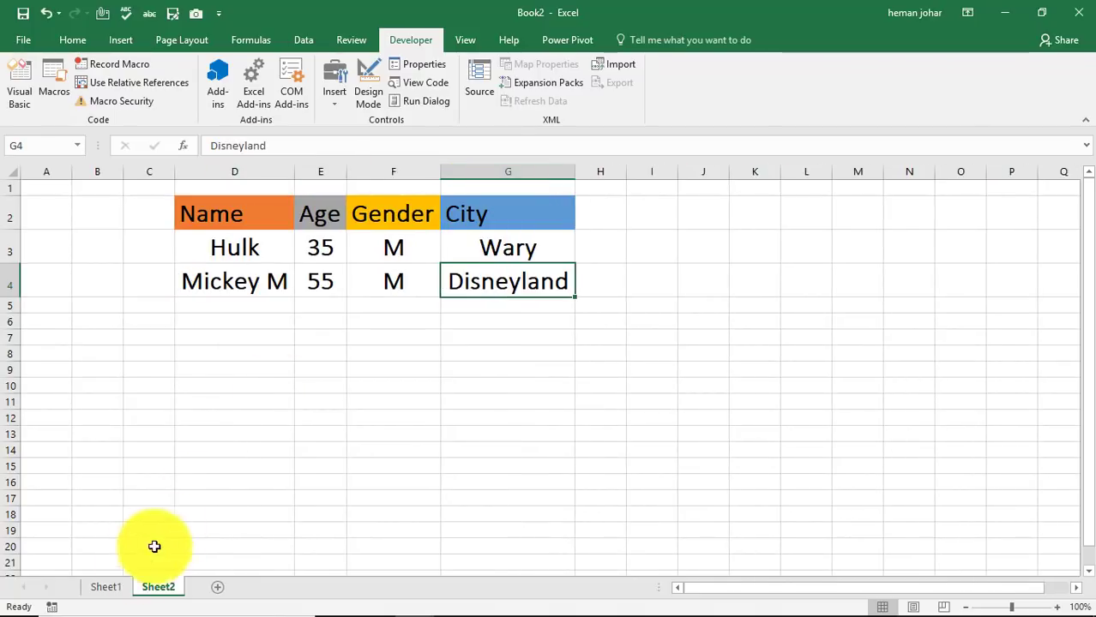
left_click(120, 586)
left_click(391, 245)
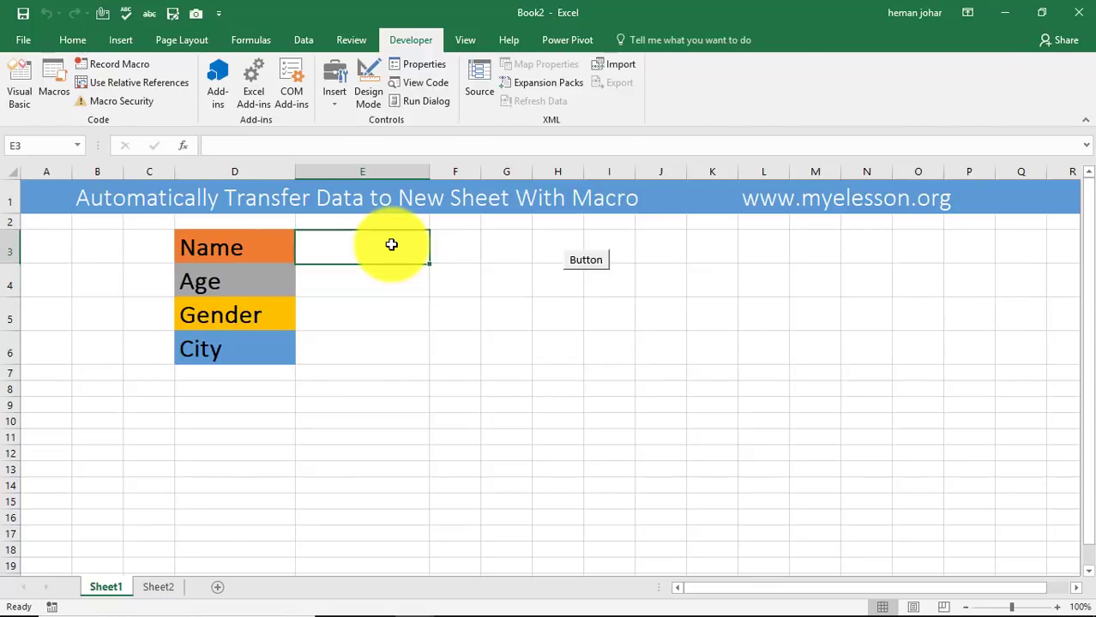